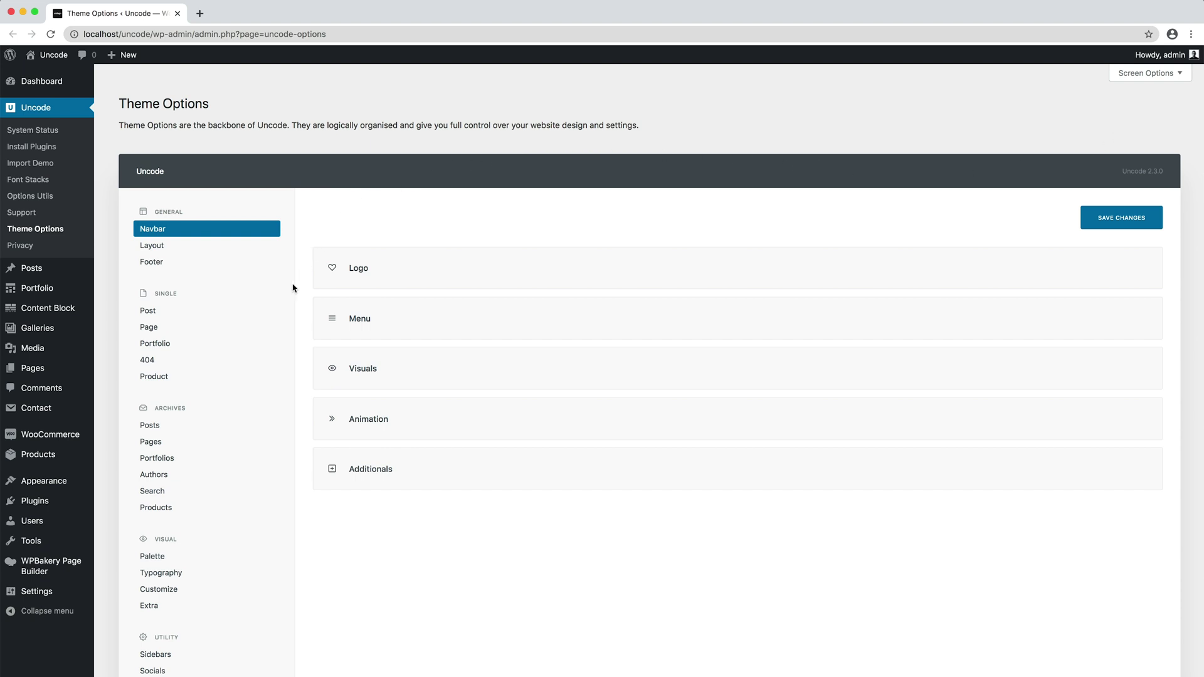
Show the Portfolio settings under the Single group in Uncode Theme Options.
click(272, 349)
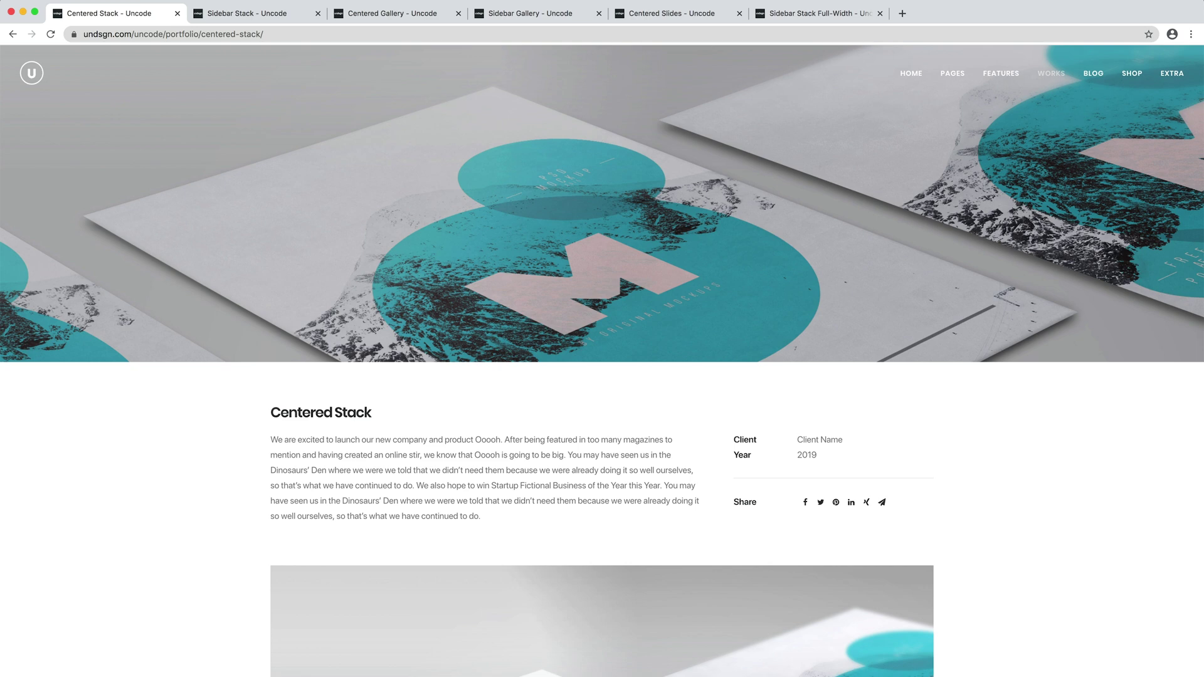
Browse the Sidebar Stack, Centered Gallery, Sidebar Gallery, Centered Slides and Sidebar Stack Full-Width demos.
key(ctrl+Tab)
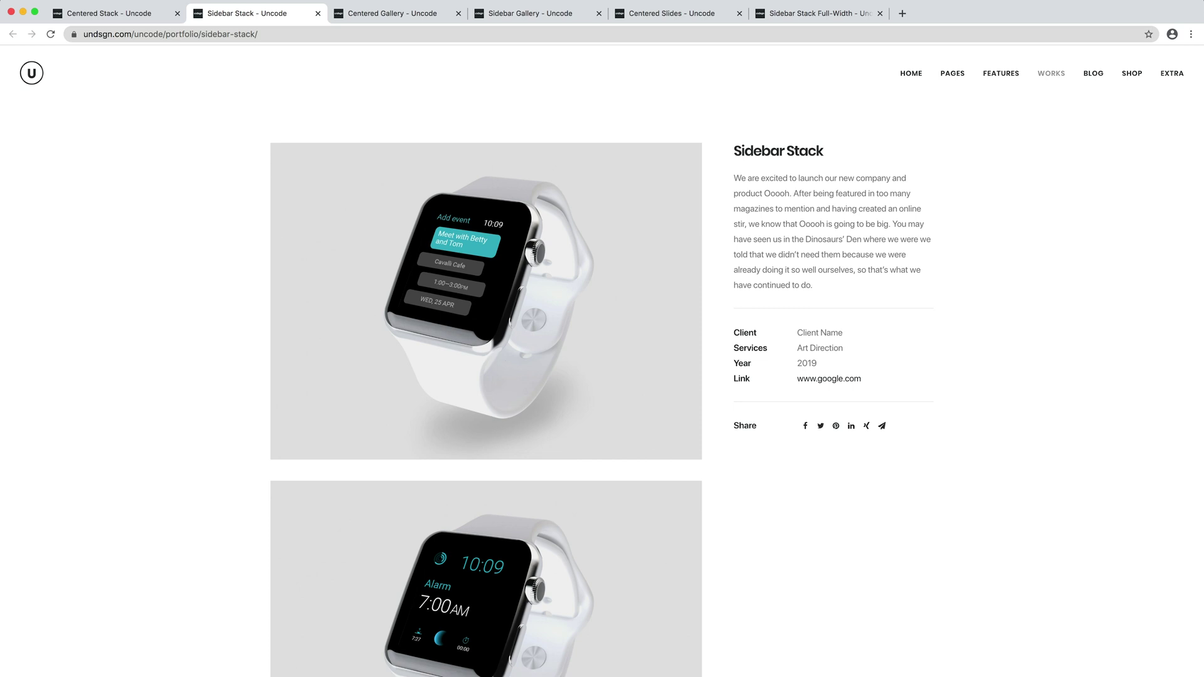
key(ctrl+Tab)
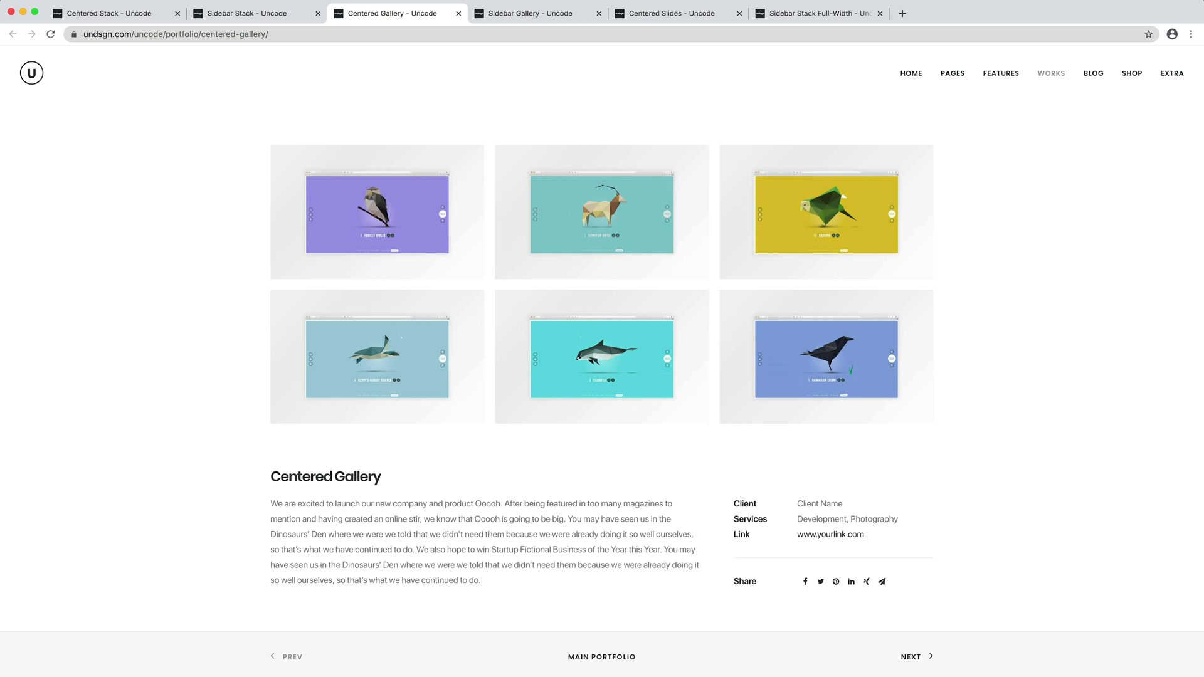
key(ctrl+Tab)
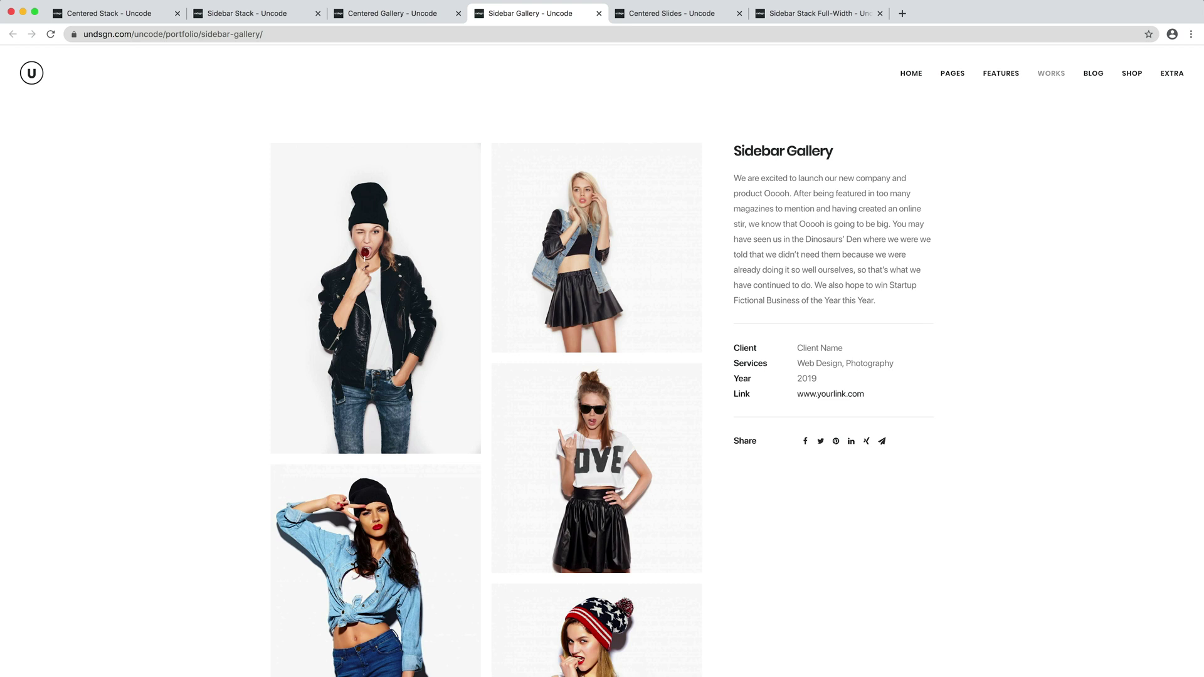
key(ctrl+Tab)
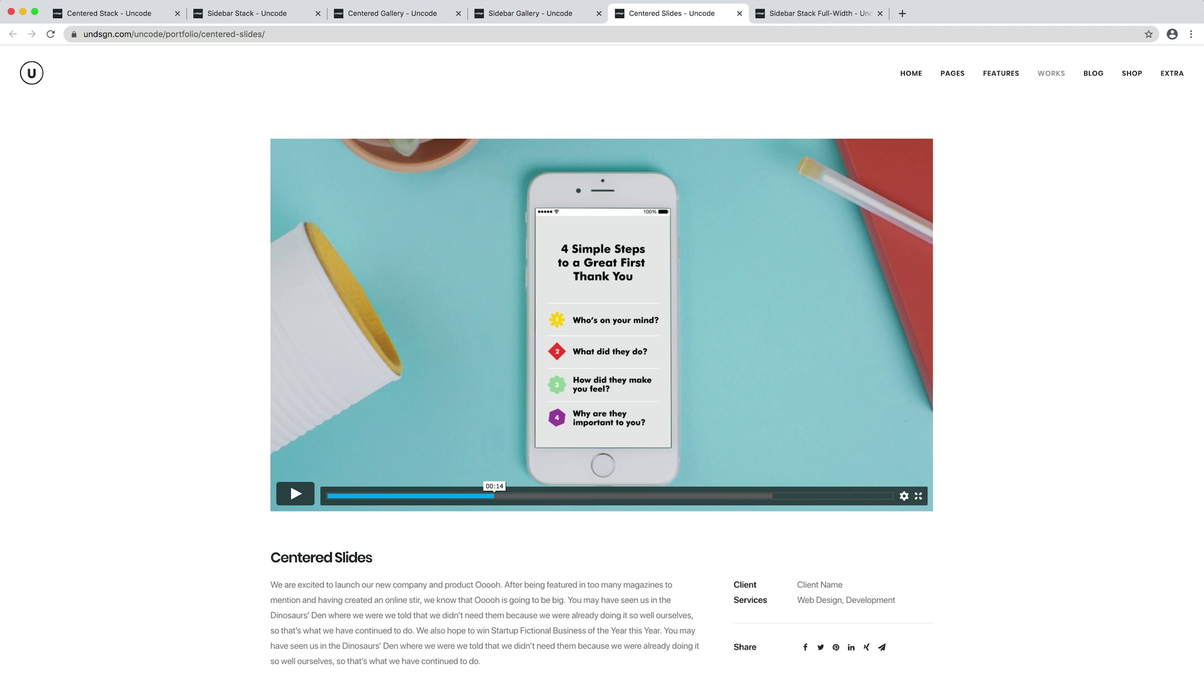
key(ctrl+Tab)
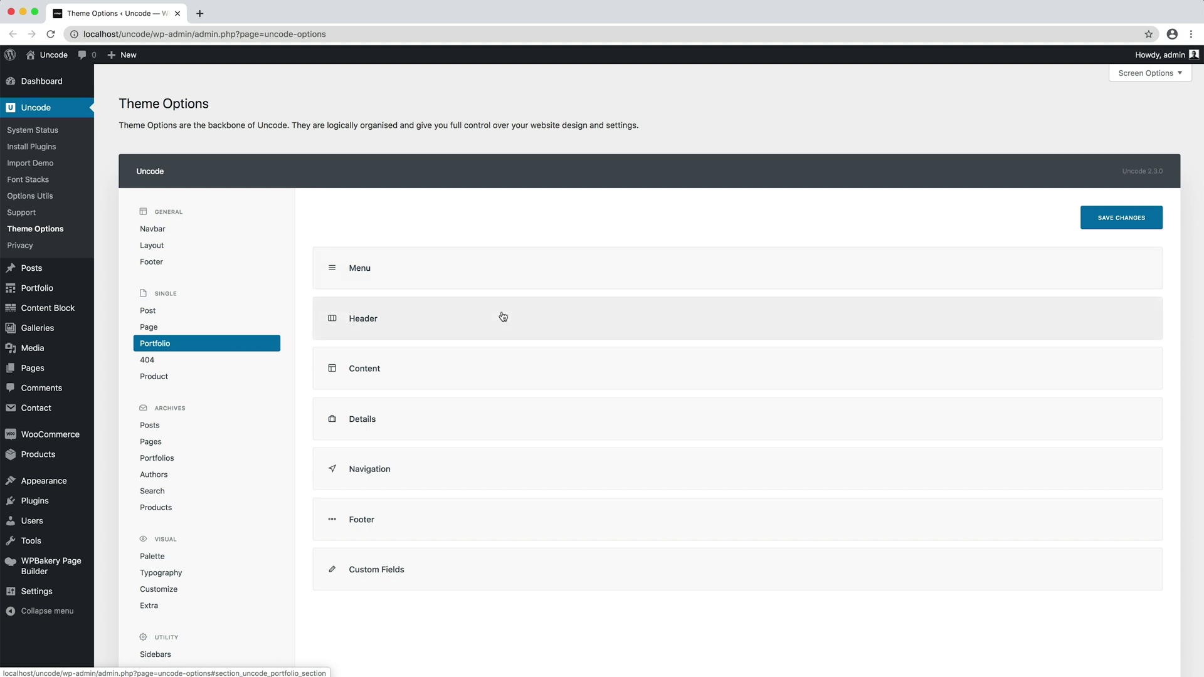
Peek at the portfolio Content group, then expand Details showing the 'Details on the bottom' layout.
click(503, 370)
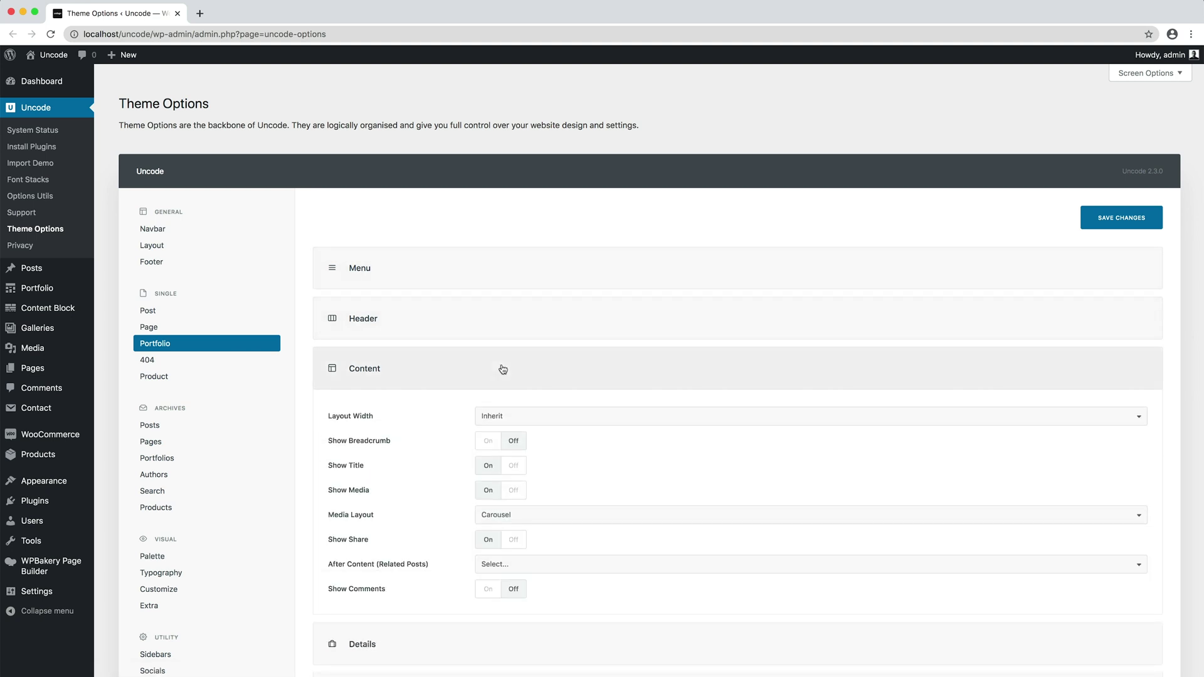
click(503, 369)
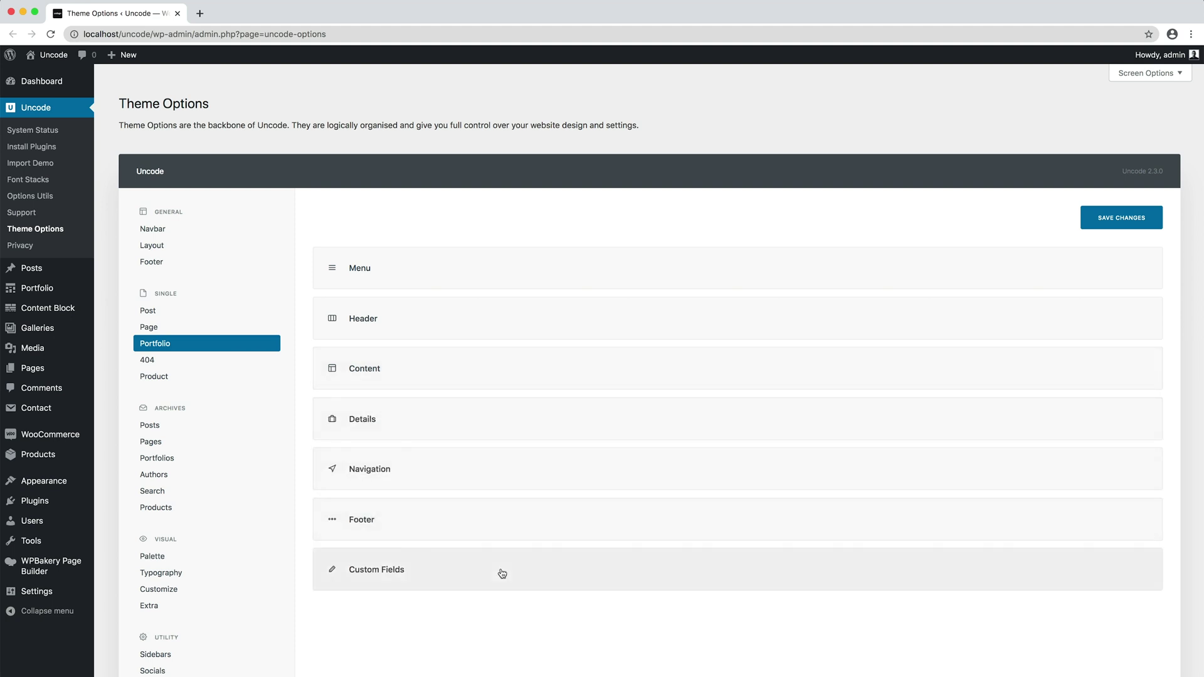
click(509, 425)
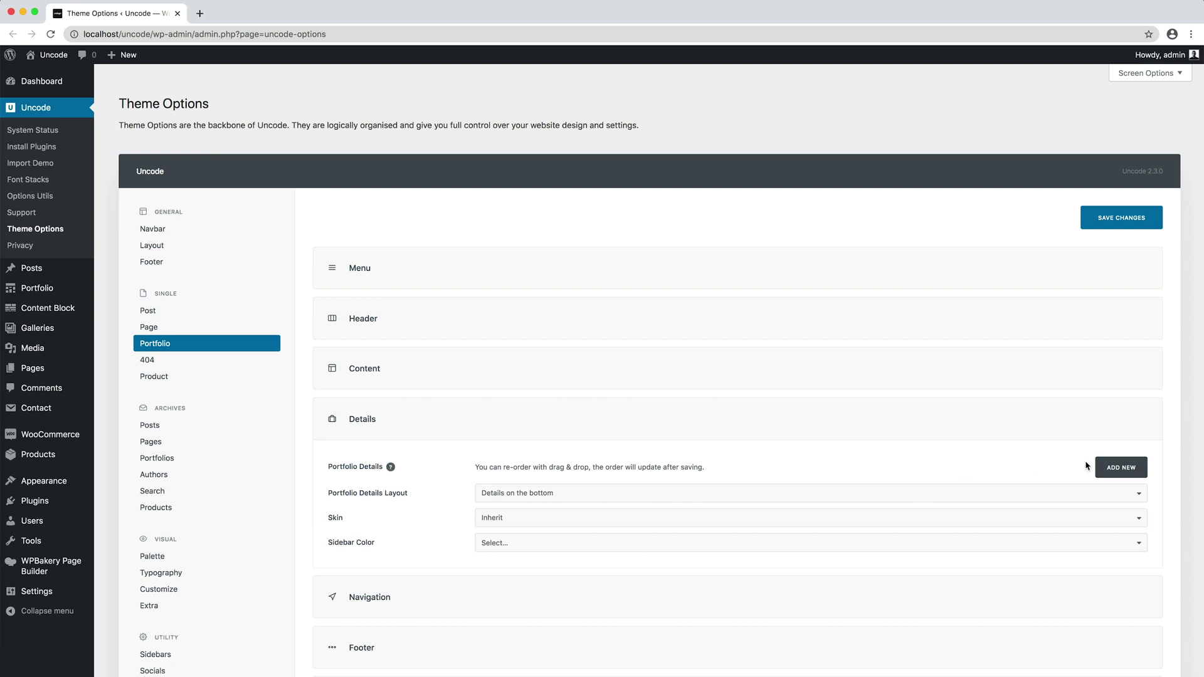
Add portfolio detail fields Clients, Service, Year and Link, then save the theme options.
click(1101, 466)
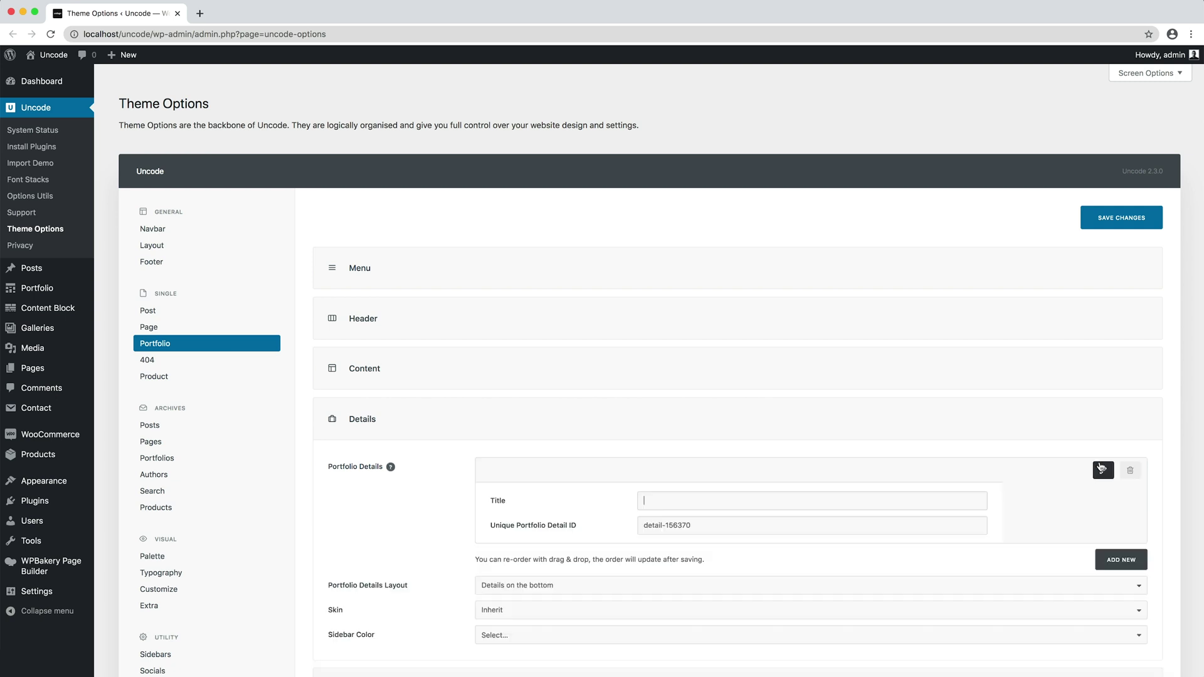
text(Clients)
click(1108, 563)
text(Service)
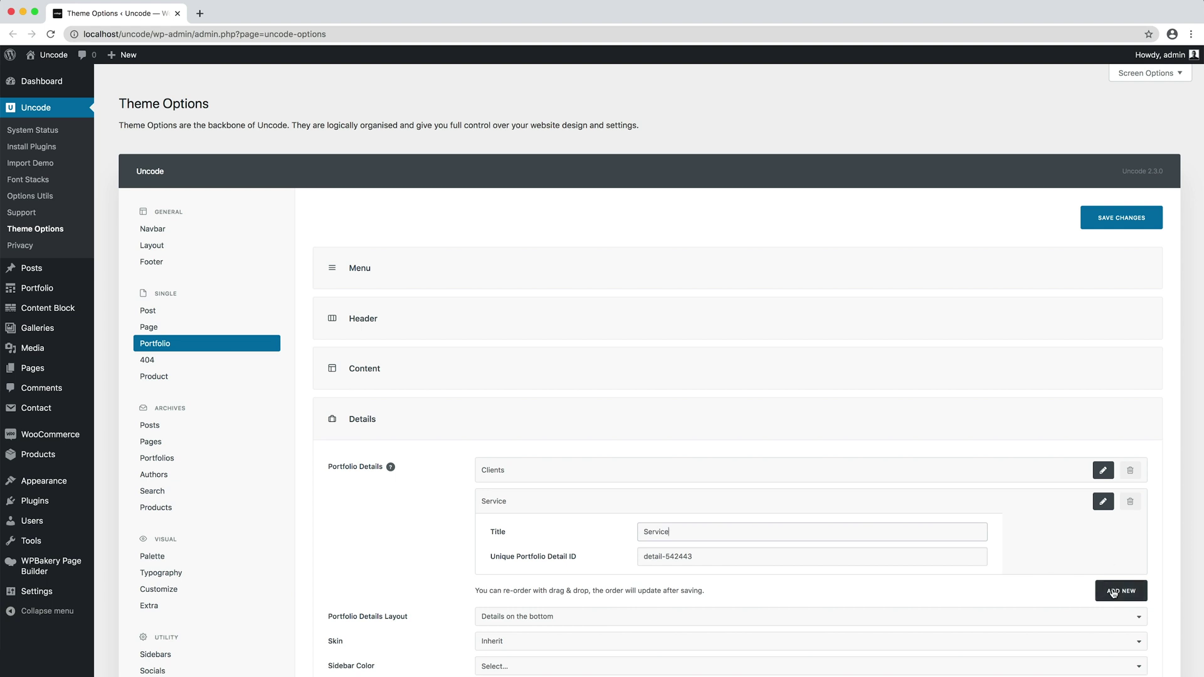
click(1114, 592)
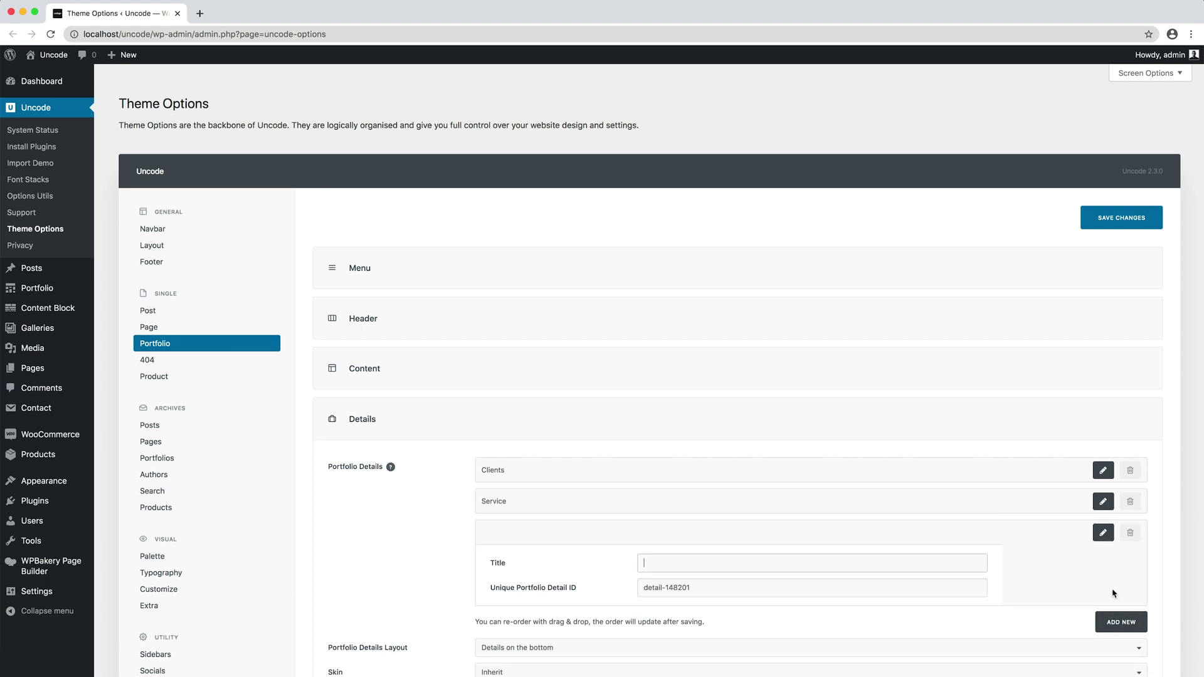
text(Year)
click(1120, 617)
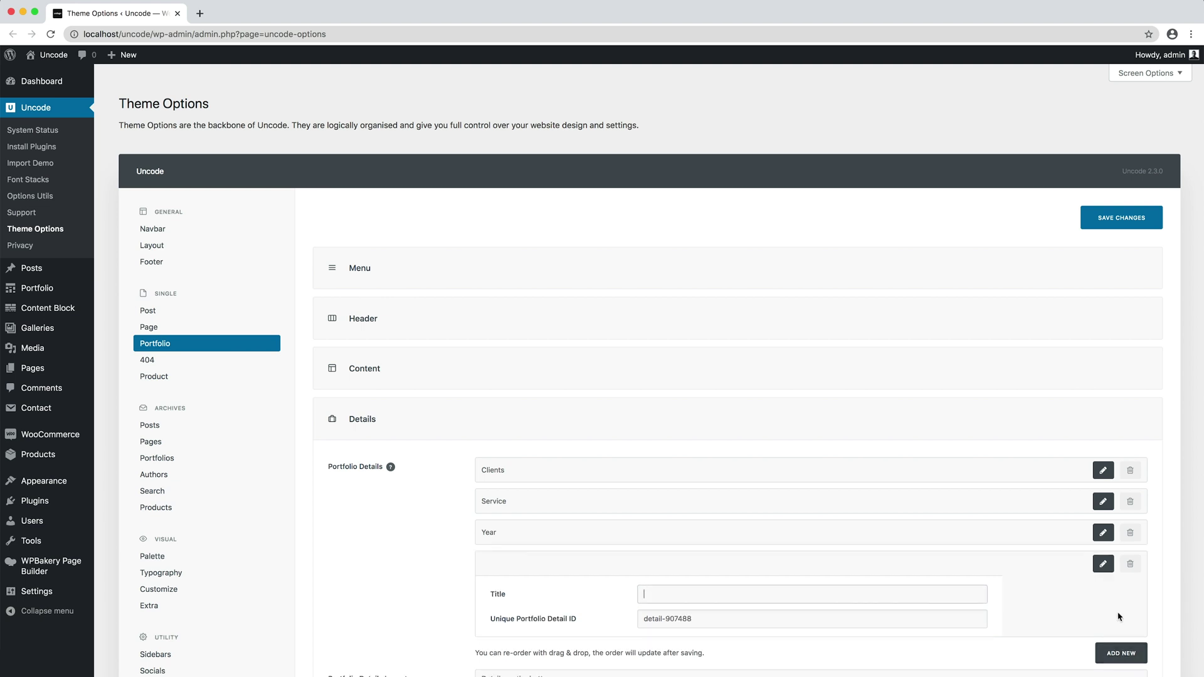
text(Link)
click(1107, 566)
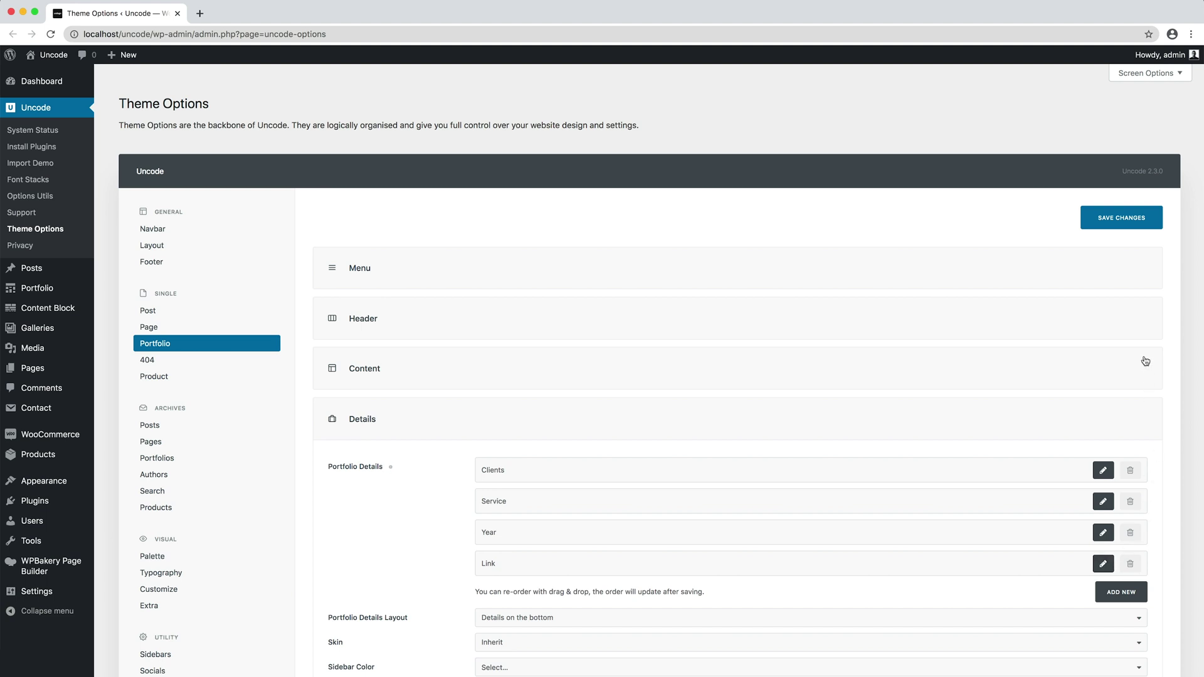
click(1086, 224)
Create a new portfolio item in a separate tab titled 'Fashion Campaign'.
mouse_move(74, 288)
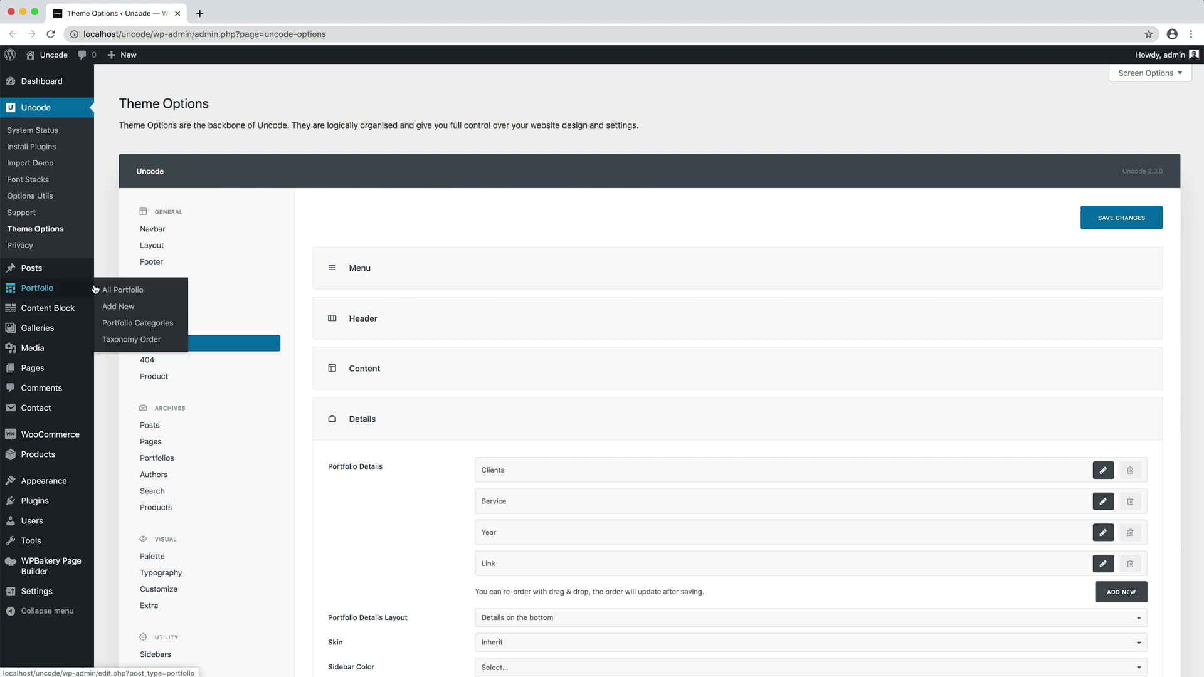
right_click(152, 307)
click(170, 312)
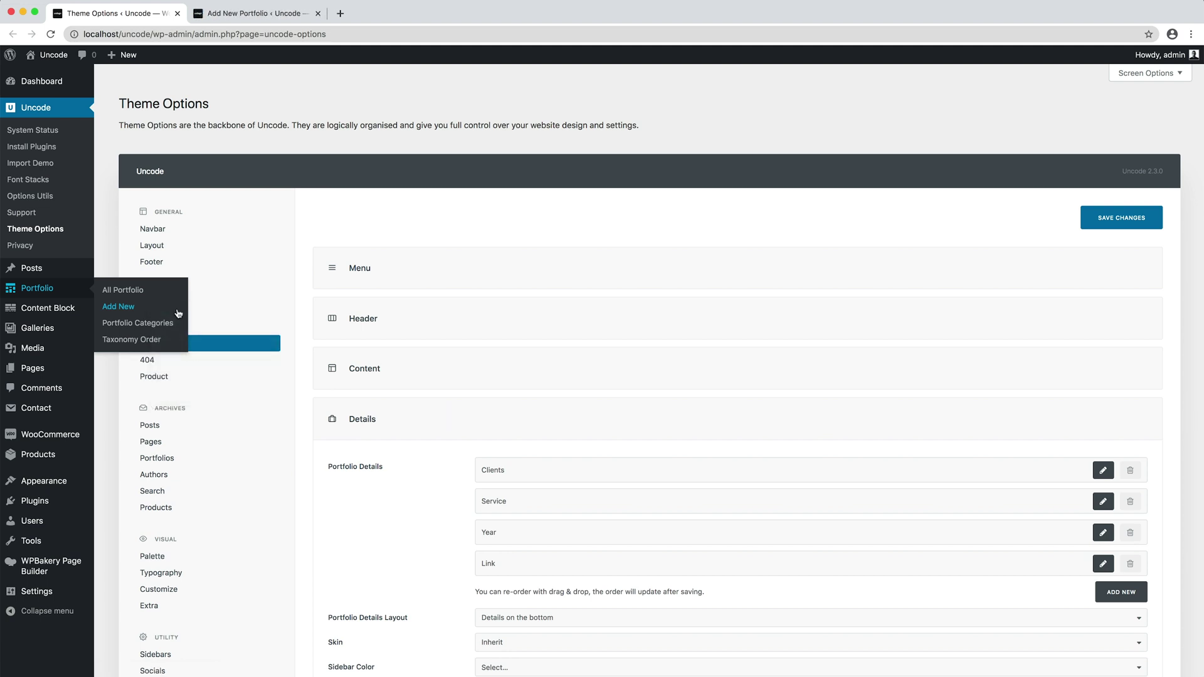
click(296, 13)
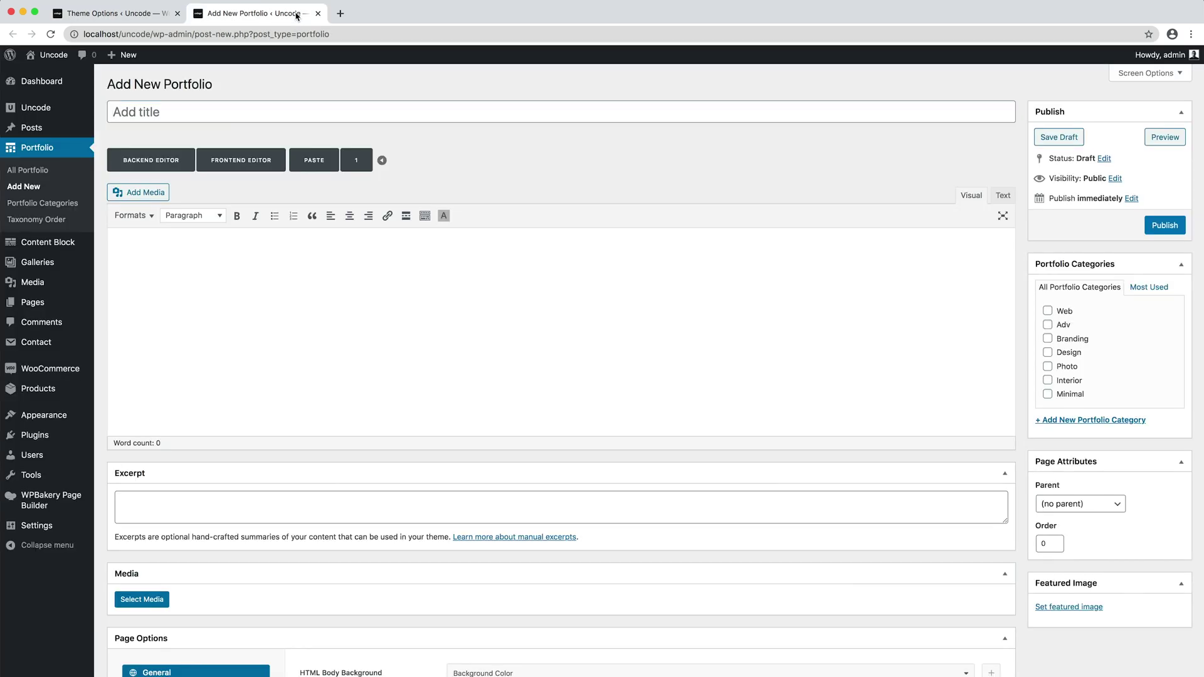
click(266, 106)
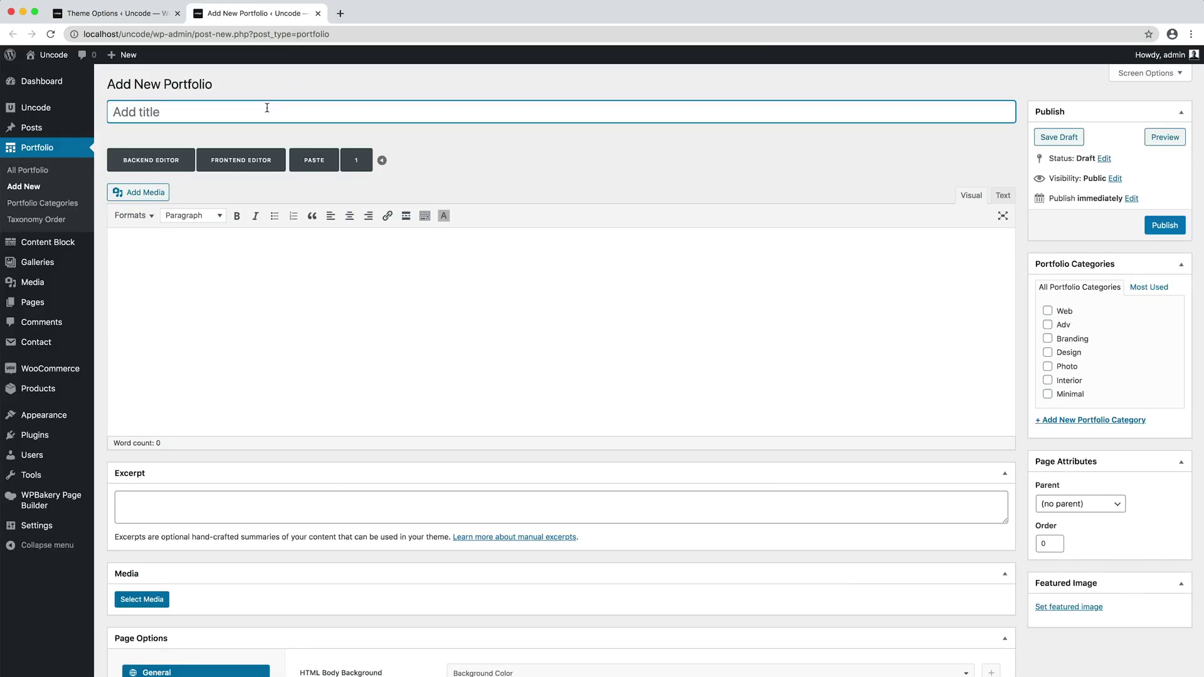
text(Fashion Campaign)
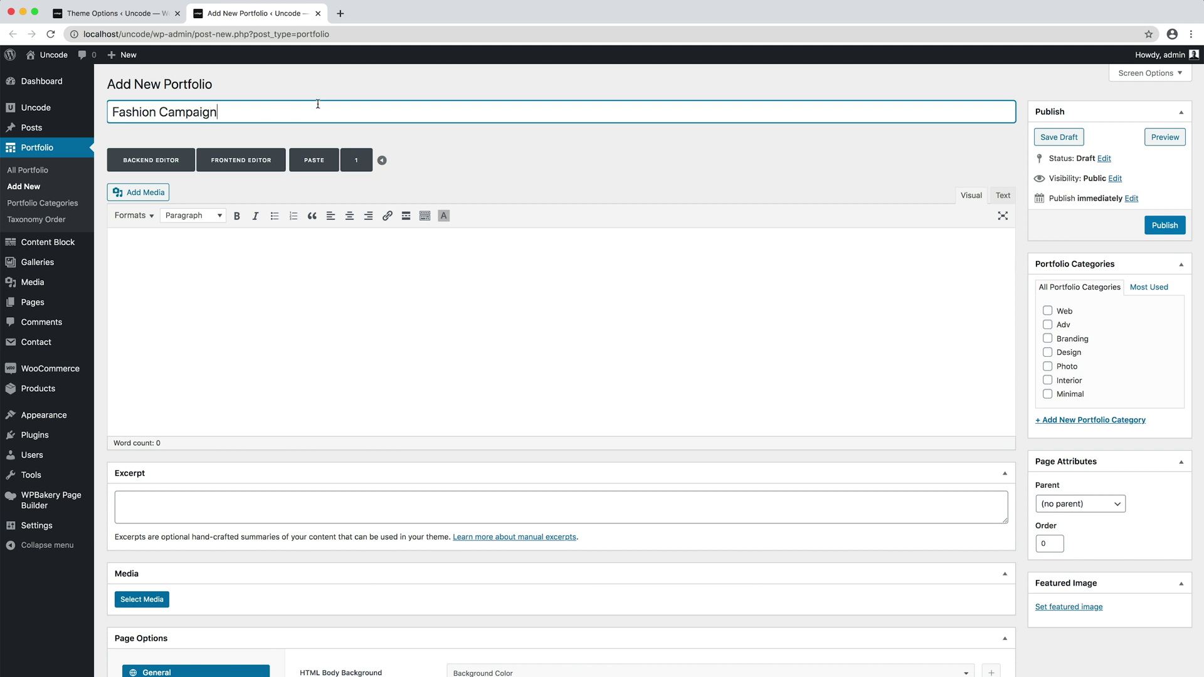
Set the pink-sweater fashion photo as the featured image.
click(1036, 609)
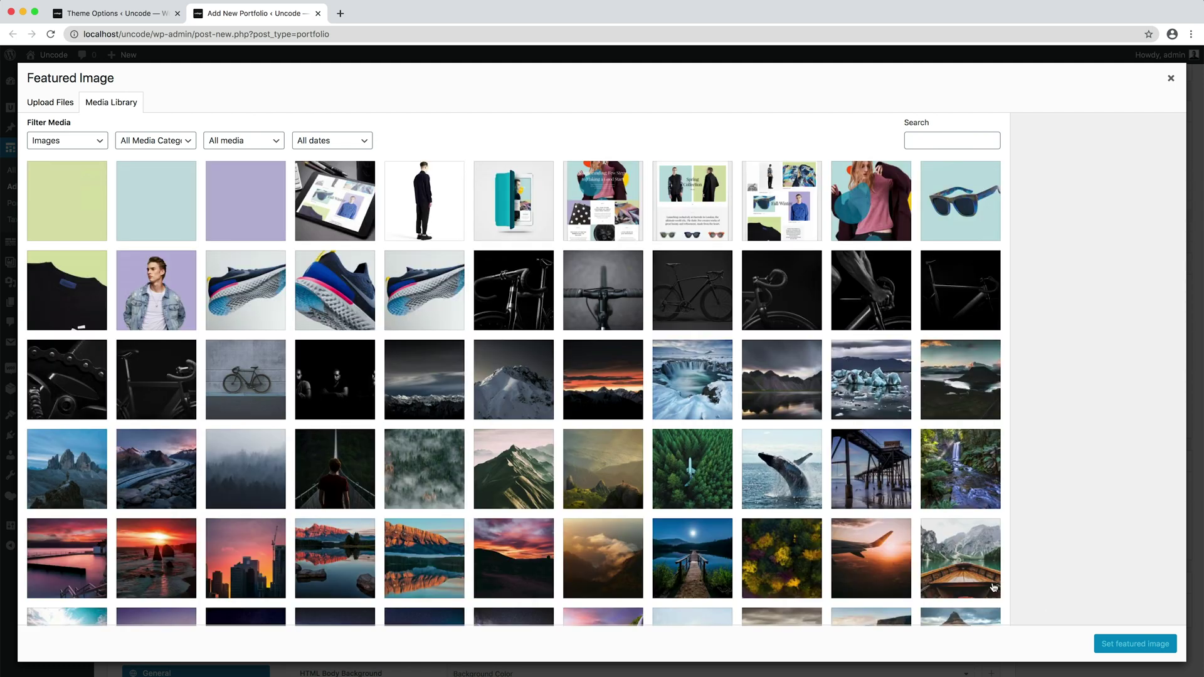
click(879, 218)
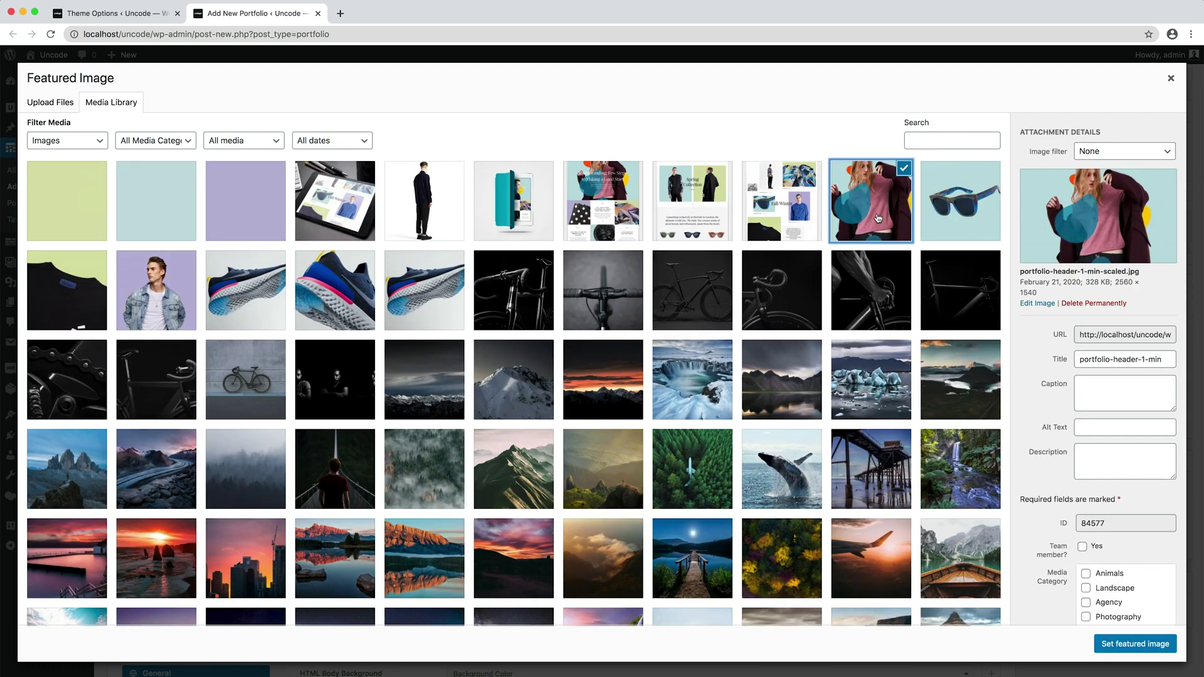
click(1107, 648)
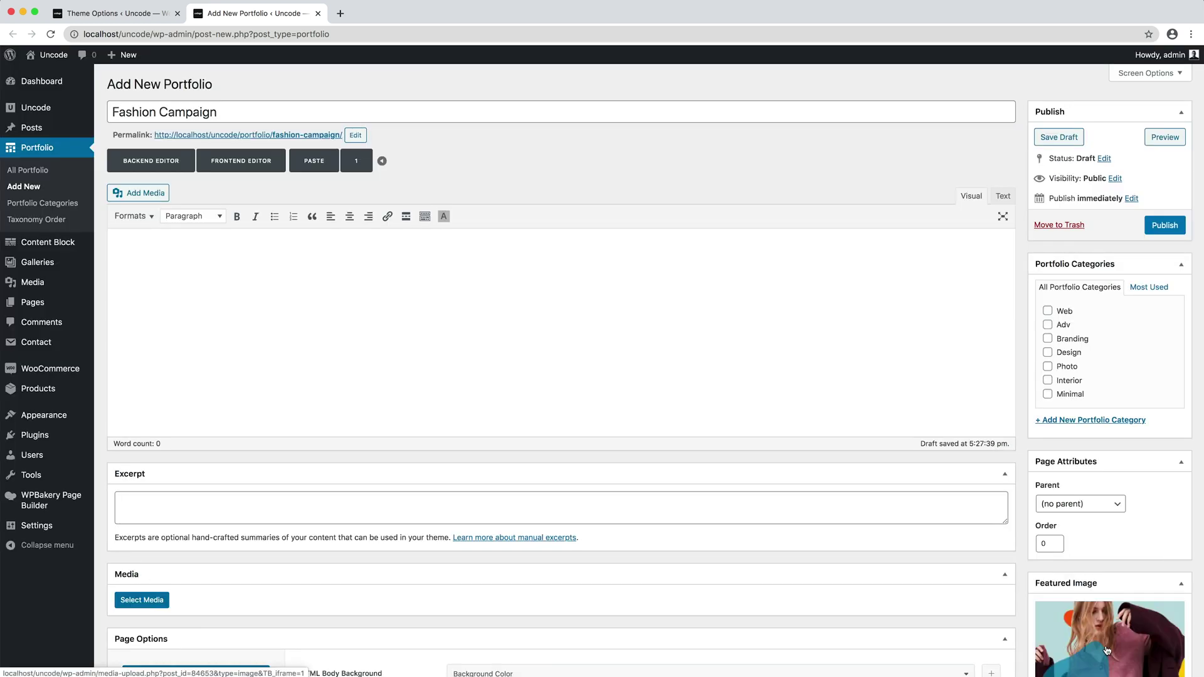
Paste the 'We are excited to launch our new company' paragraph into the Excerpt.
click(896, 511)
text(We are excited to launch our new company and product Ooooh. After being featured in too many magazines to mention and having created an online stir, we know that Ooooh is going to be big. You may have seen us in the Dinosaurs’ Den where we were we told that we didn’t need them because we were already doing it so well ourselves, so that’s what we have continued to do. We also hope to win Startup Fictional Business of the Year.)
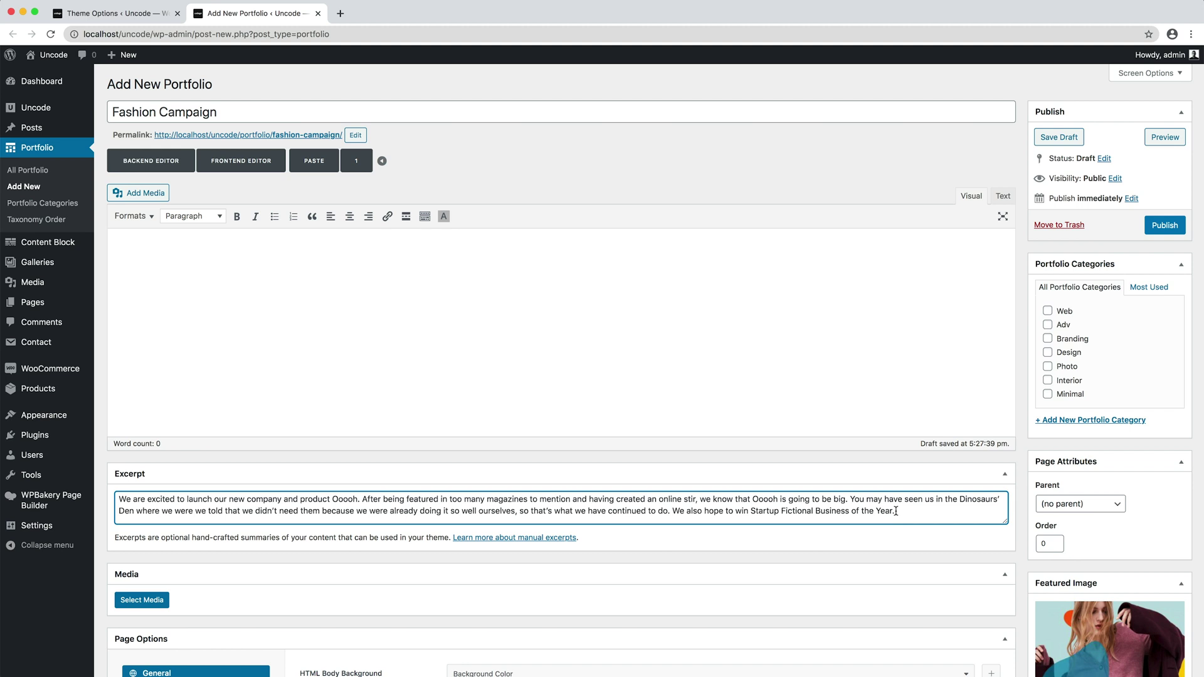
click(964, 165)
Toggle the Excerpt box off and back on in Screen Options.
click(1129, 74)
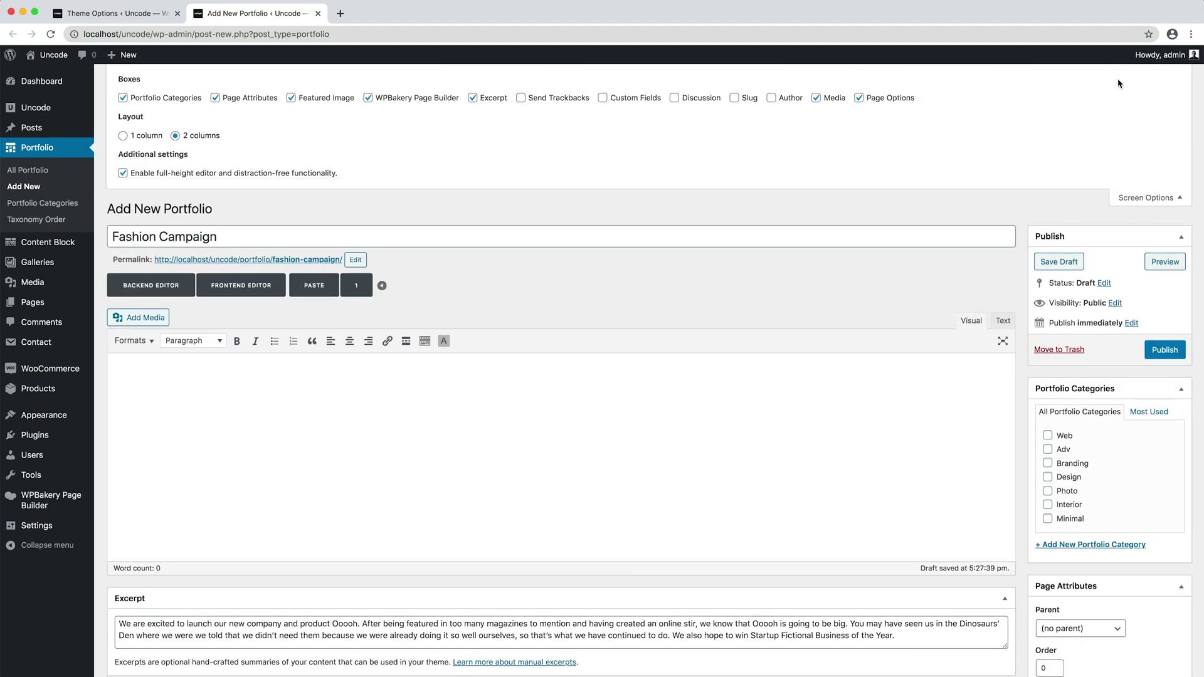
click(473, 98)
click(473, 99)
click(1132, 198)
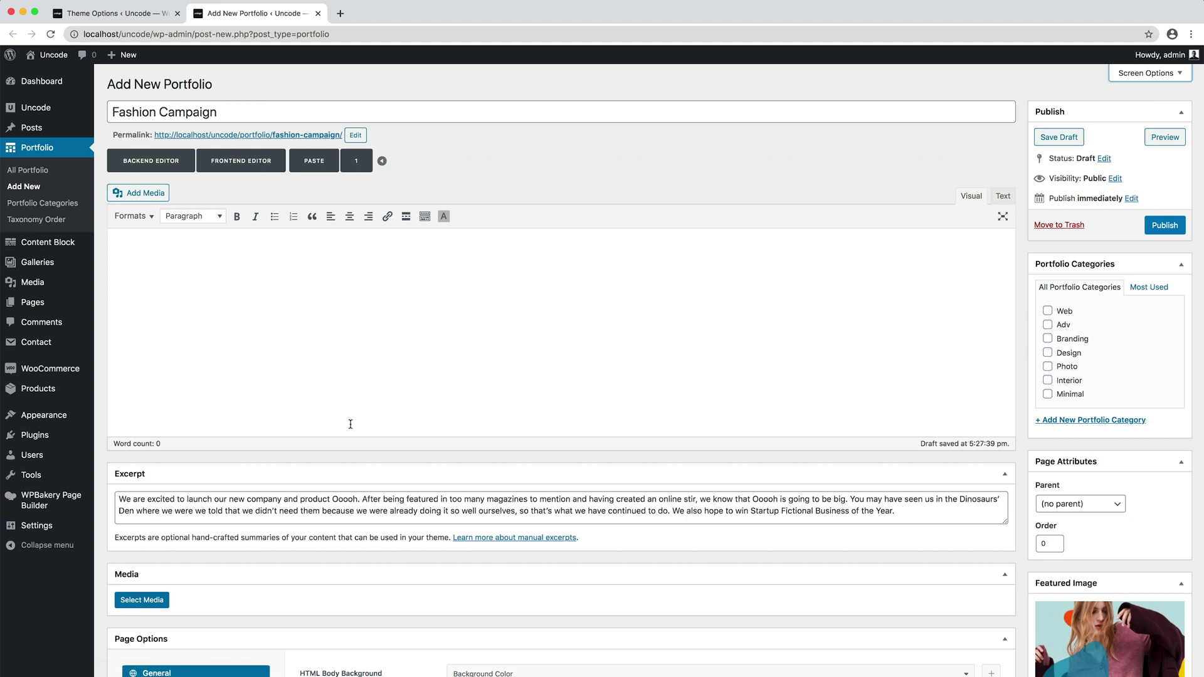
Add the denim-jacket, black T-shirt and sunglasses images to the portfolio media.
click(151, 601)
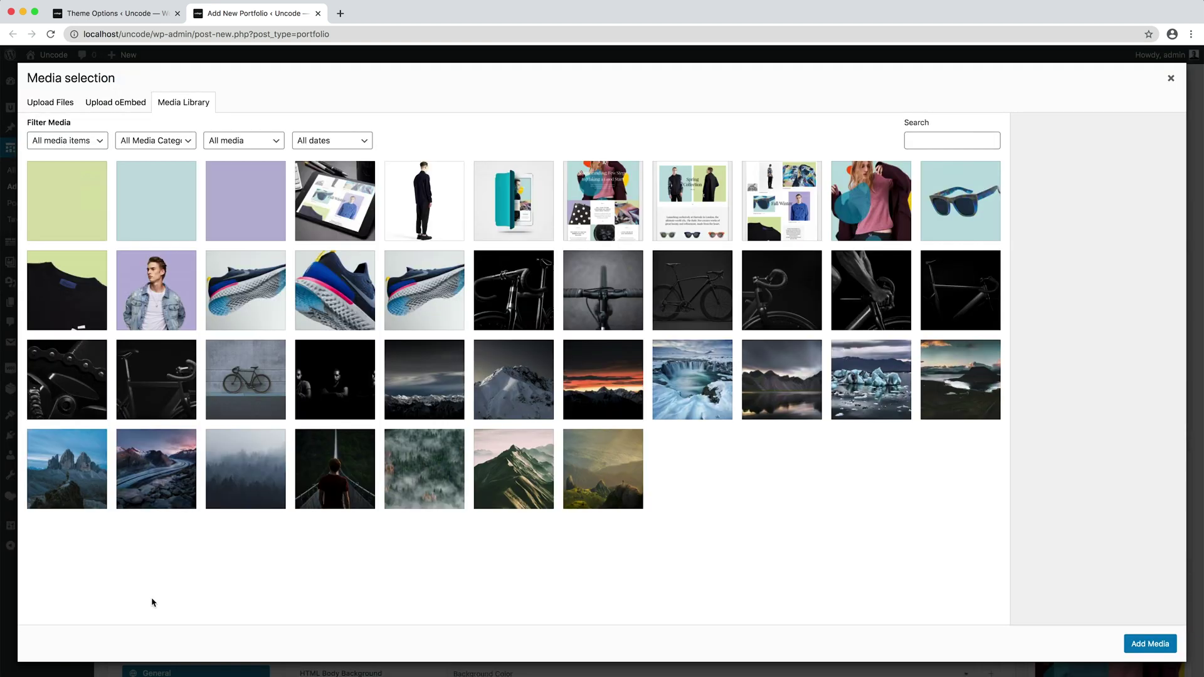
click(136, 284)
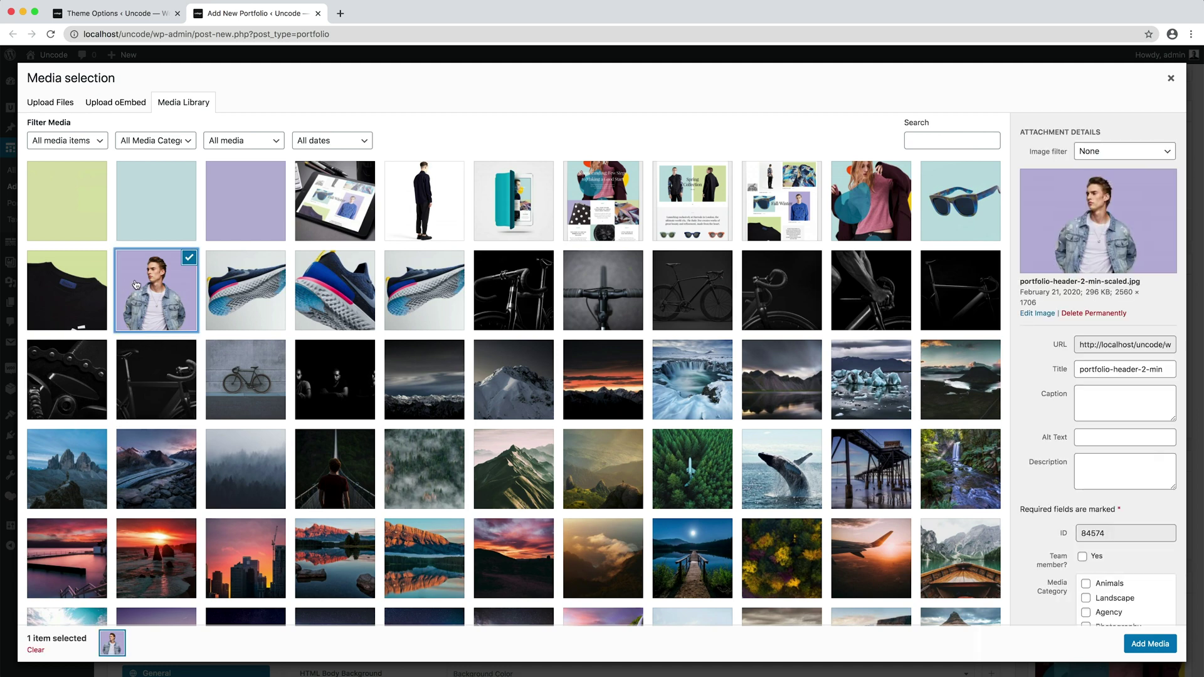
click(86, 283)
click(957, 195)
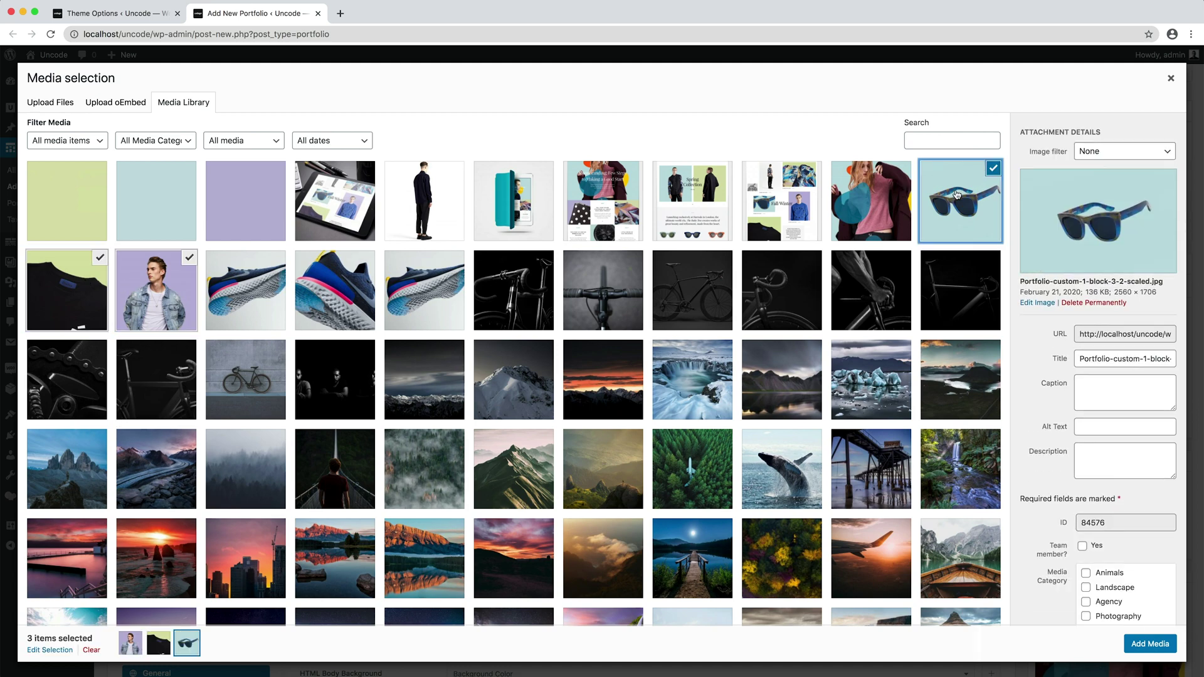
click(1133, 646)
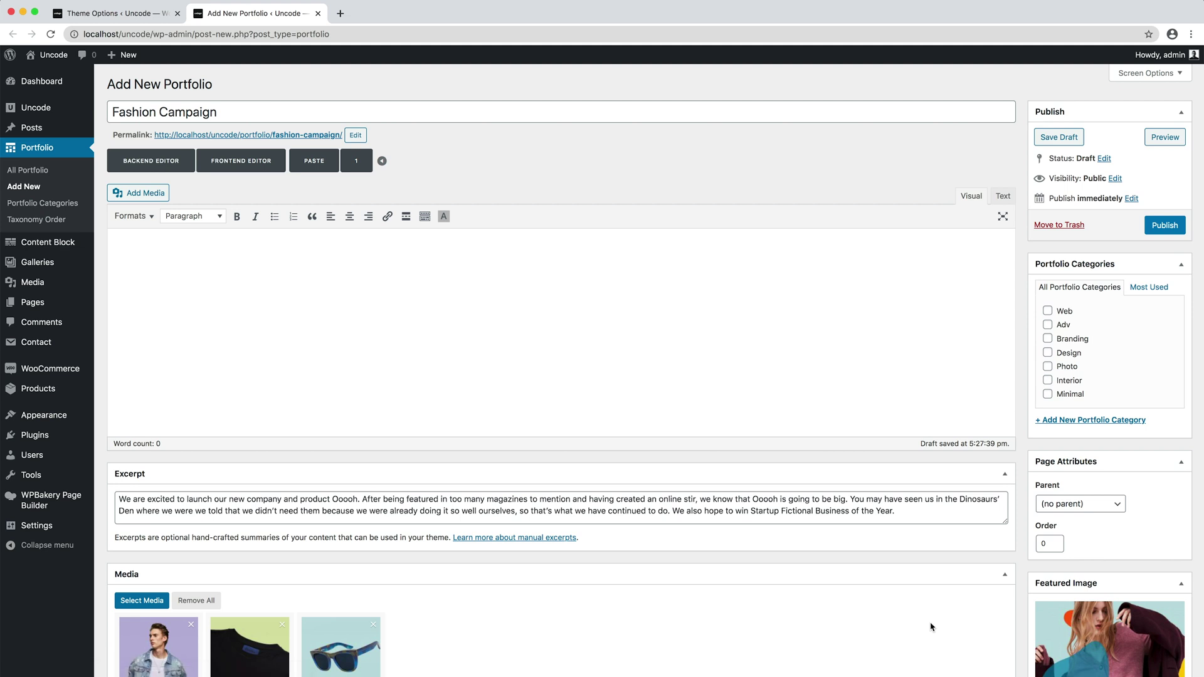
Fill in the portfolio details: Service 'Advertisment' and Year 2020.
scroll(930, 627, down, 5)
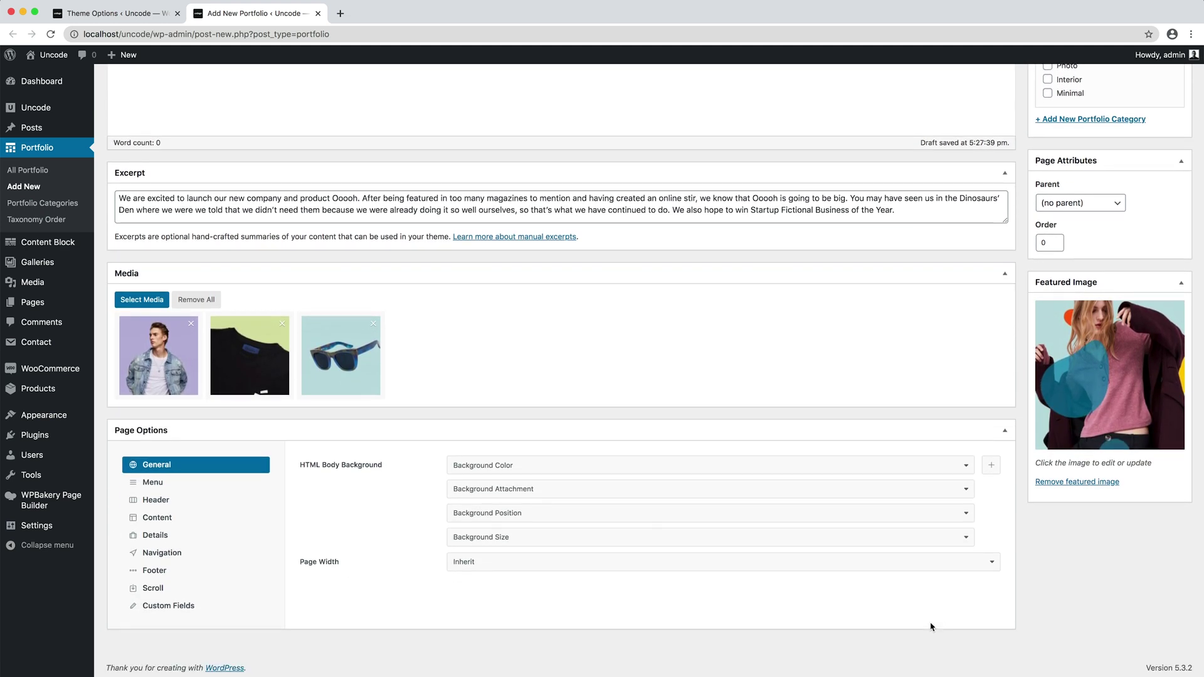
click(203, 534)
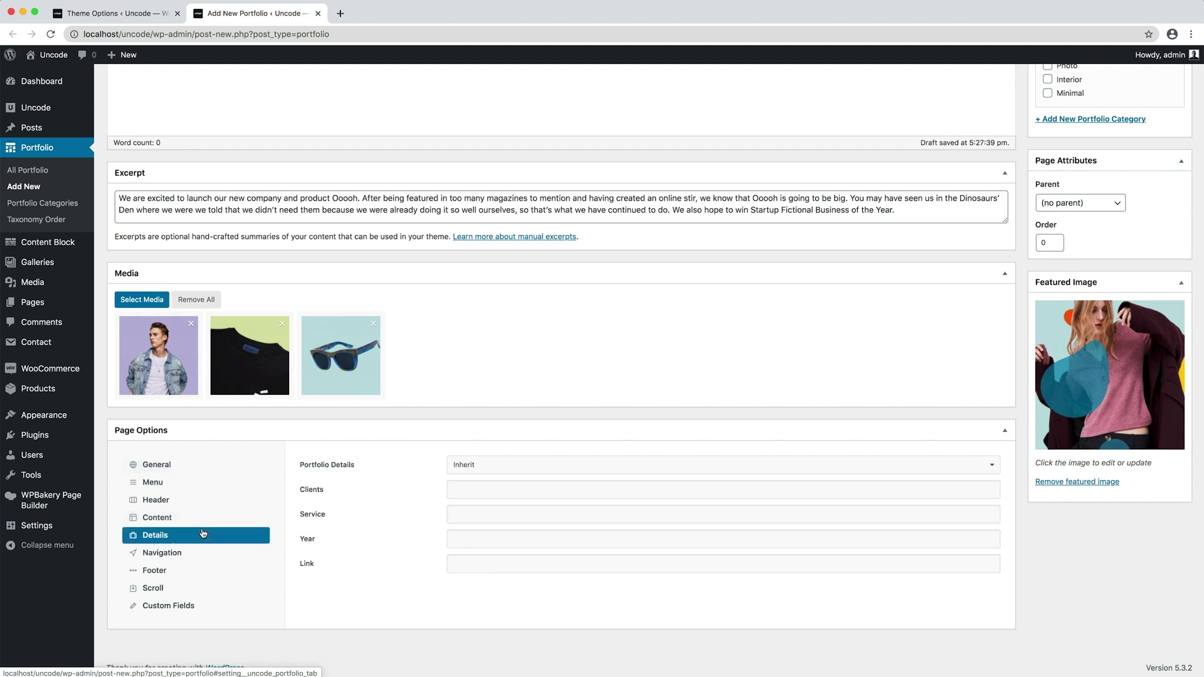
click(492, 518)
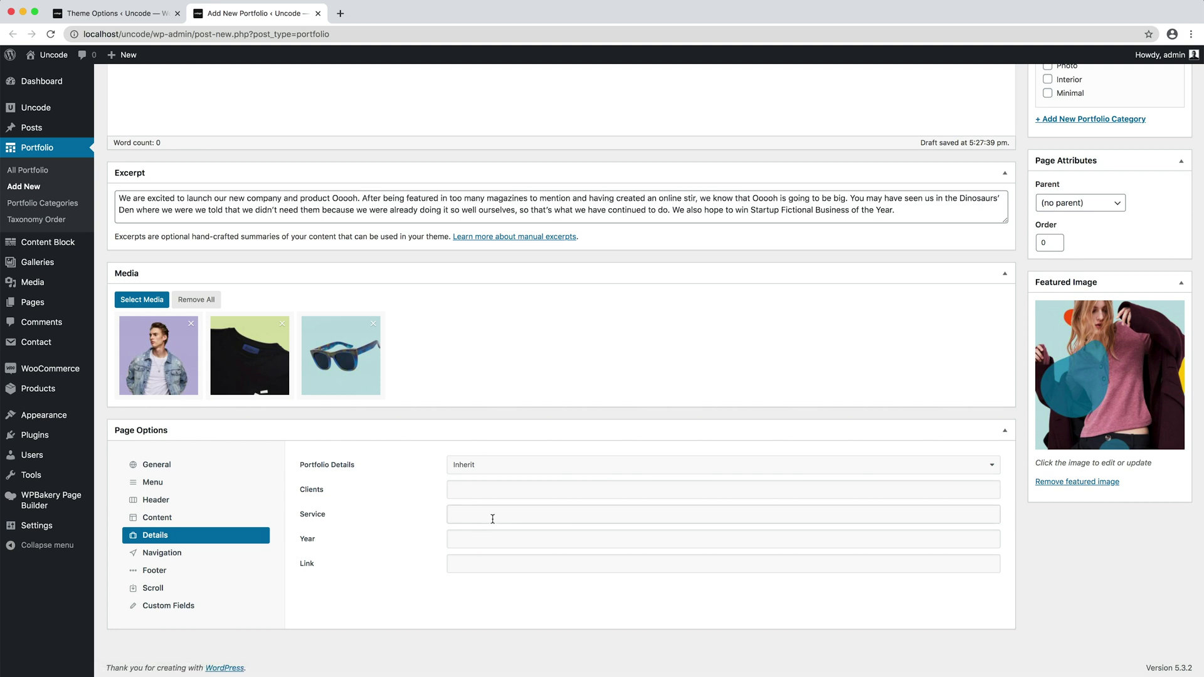
text(Advertisment)
click(493, 540)
text(2020)
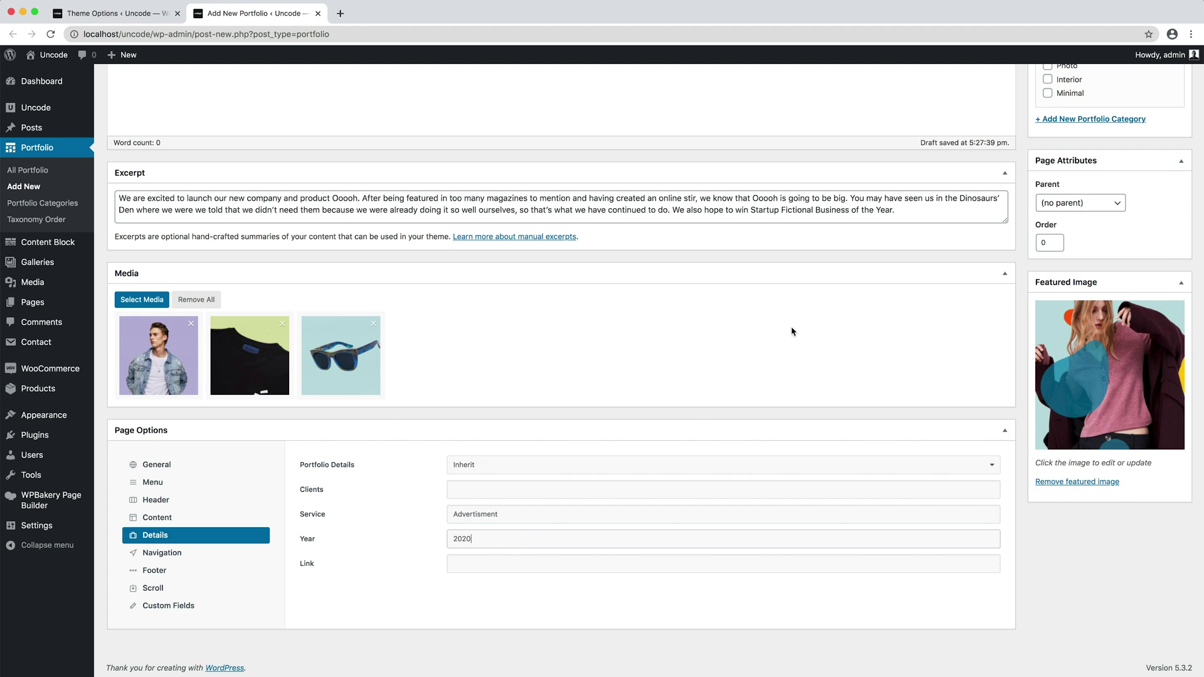
scroll(792, 332, up, 5)
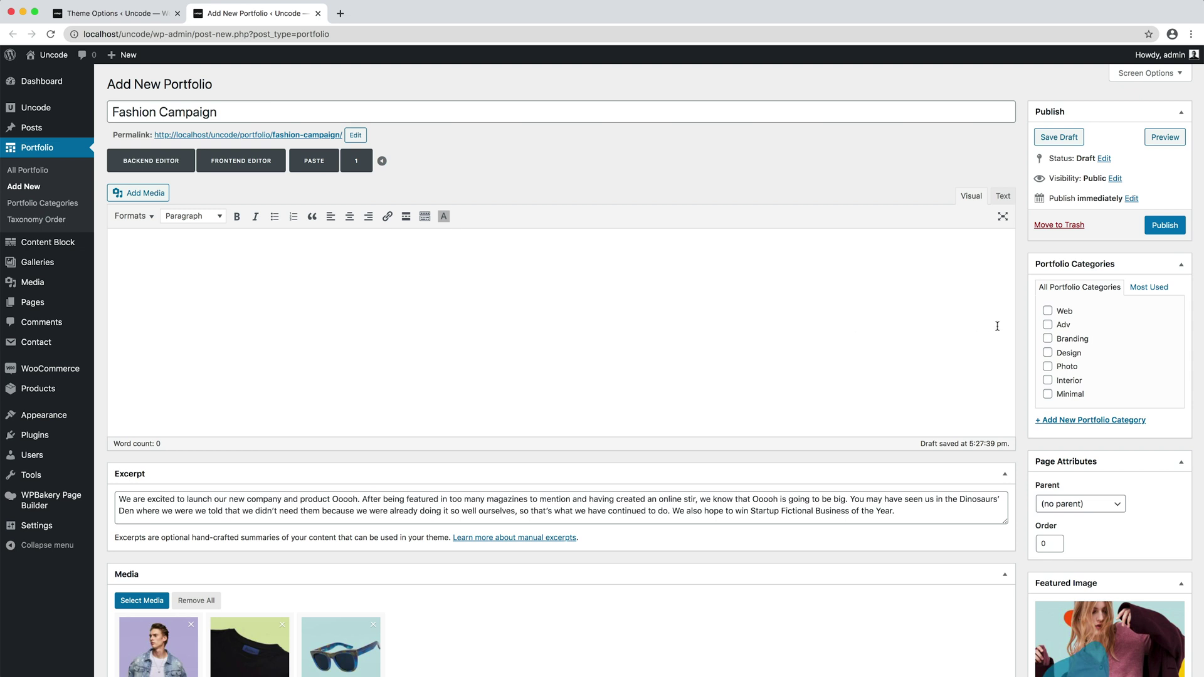
Publish Fashion Campaign under Web and Adv categories and open its live page in a new tab.
click(1047, 311)
click(1047, 325)
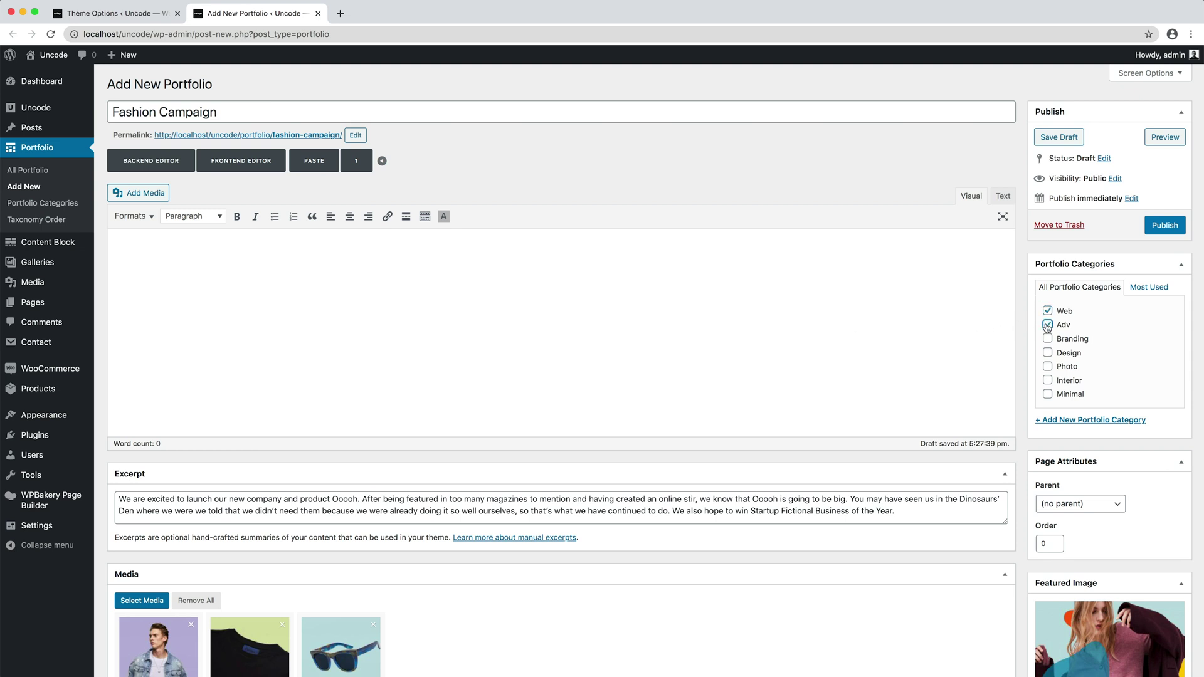
click(1164, 225)
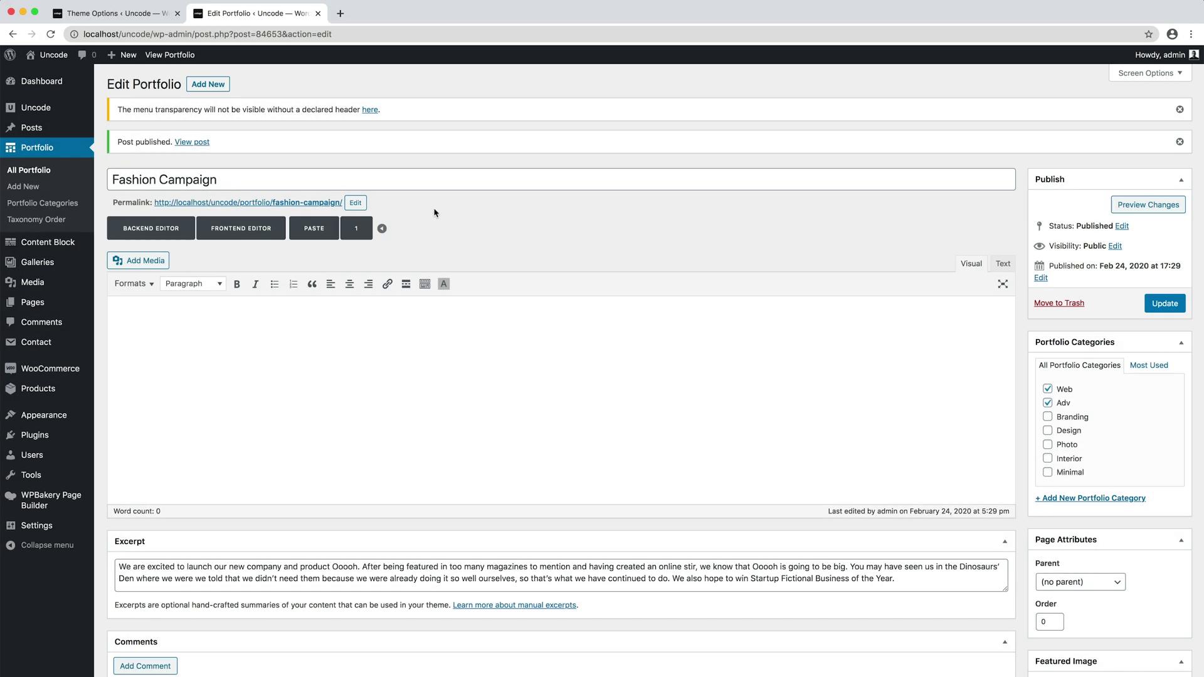
right_click(319, 210)
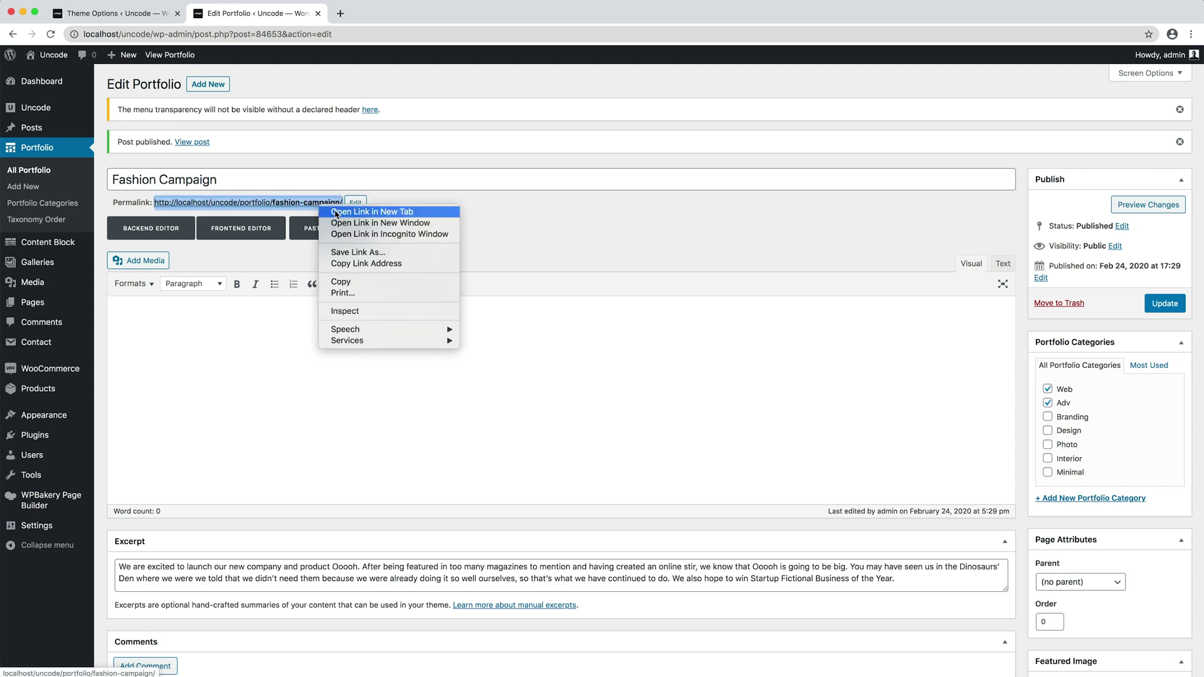
click(370, 212)
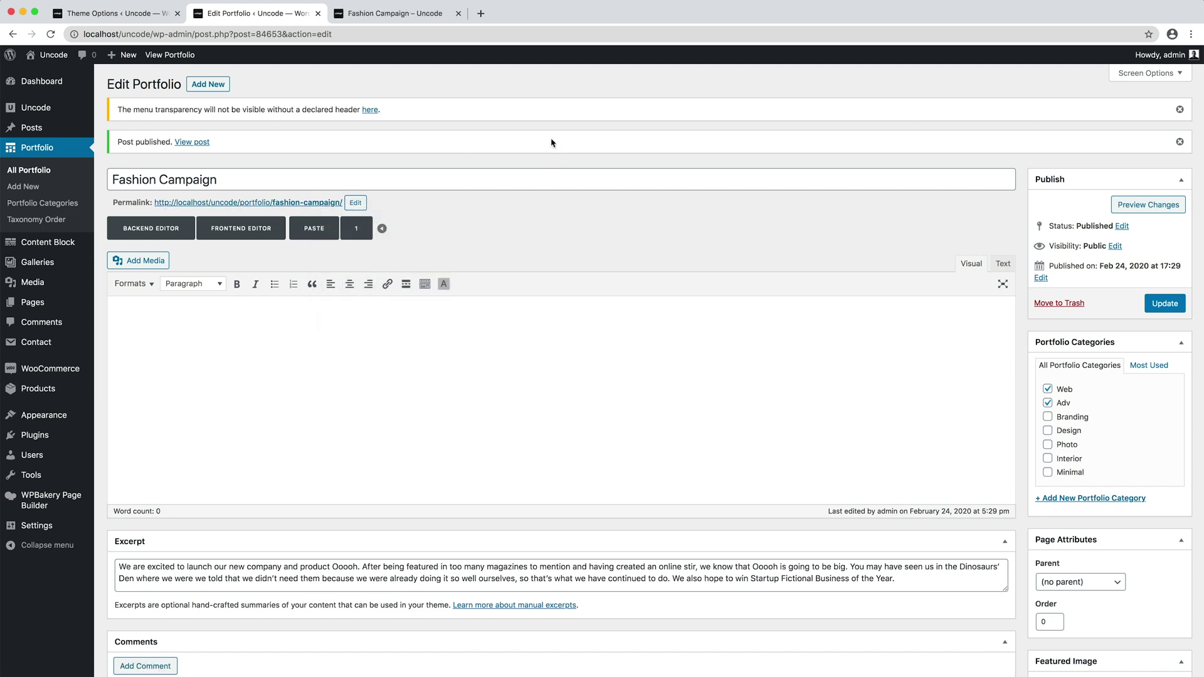
Preview the three carousel slides on the live Fashion Campaign page, then return to Theme Options.
click(444, 14)
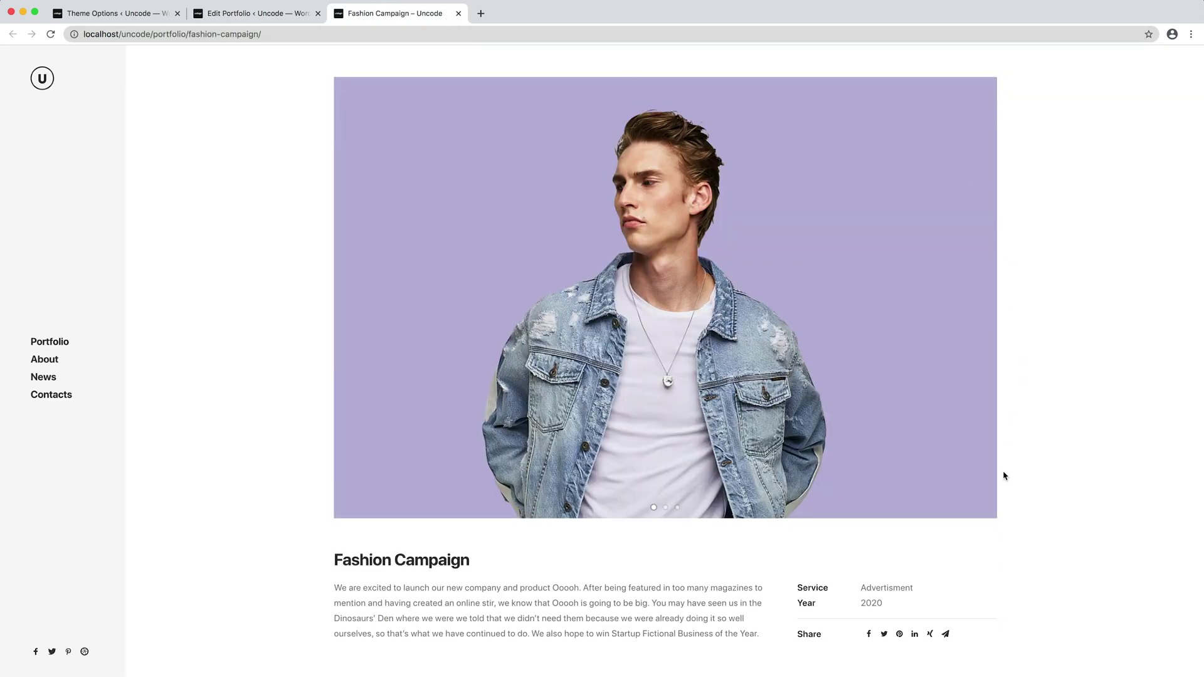
click(666, 508)
click(677, 506)
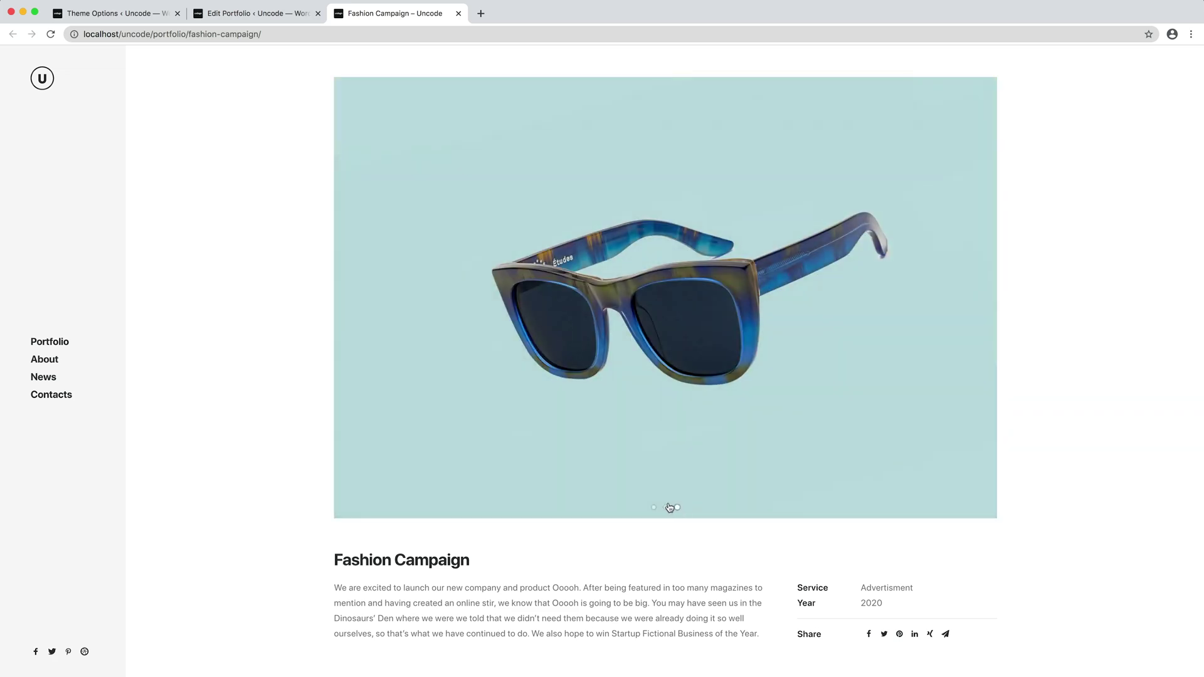
click(655, 508)
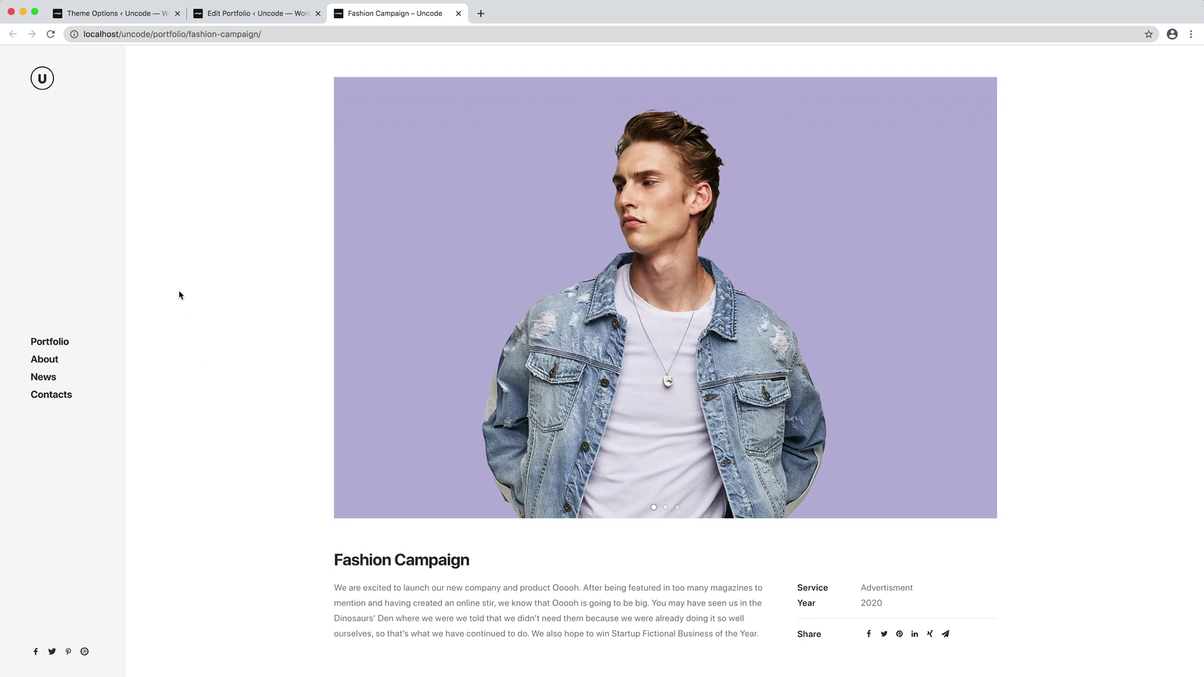
click(137, 13)
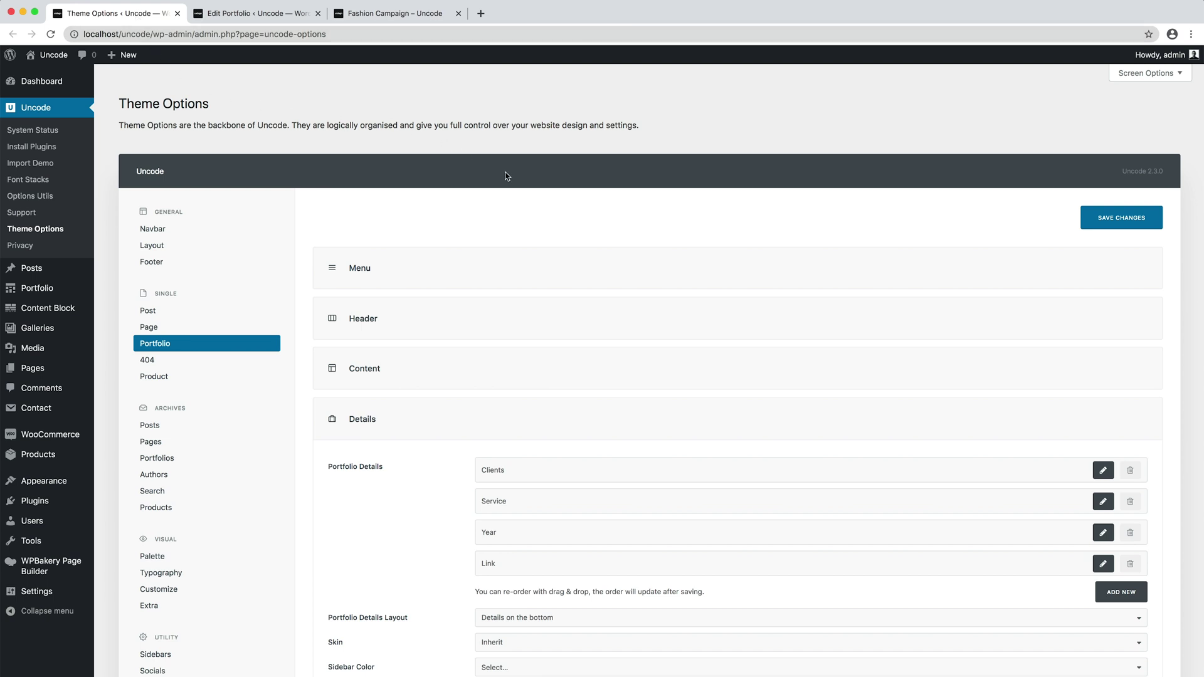
Change the portfolio Media Layout from Carousel to Stack in the Content group.
click(567, 367)
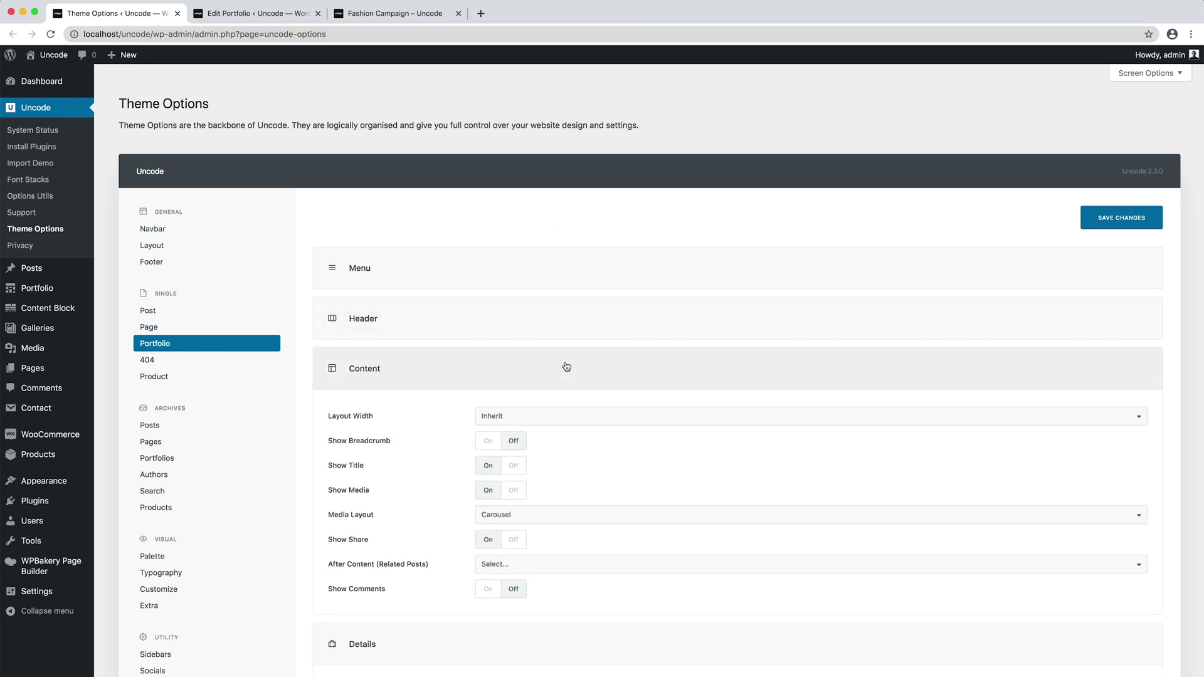
click(554, 515)
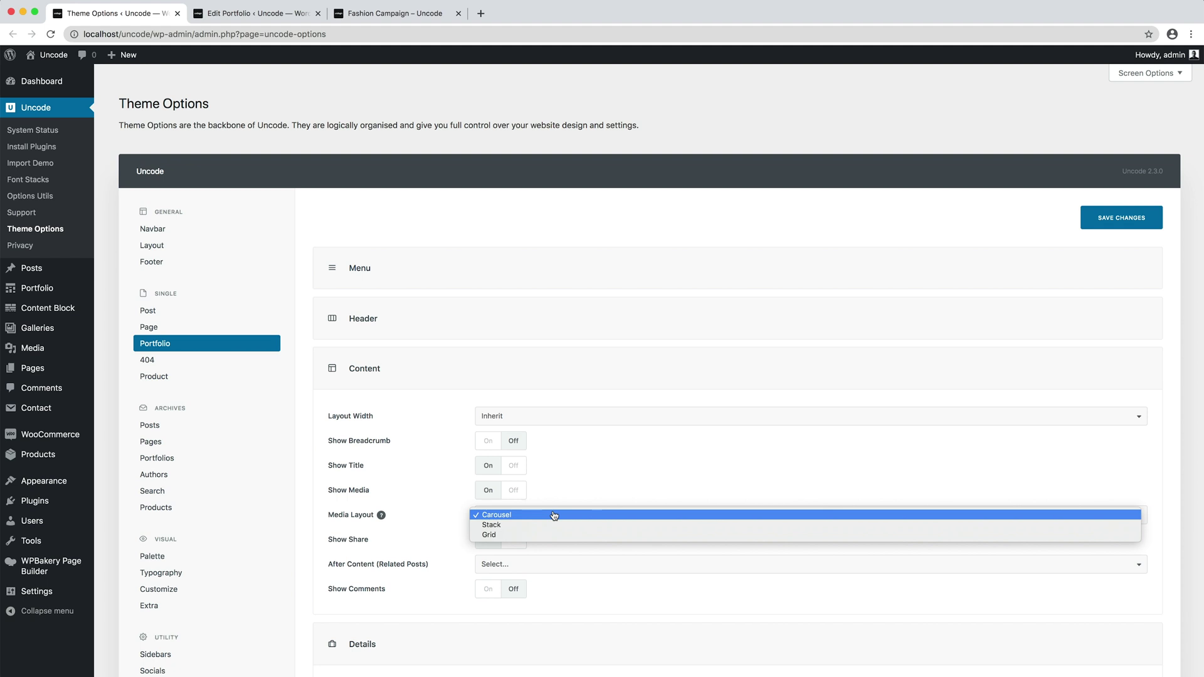
click(554, 529)
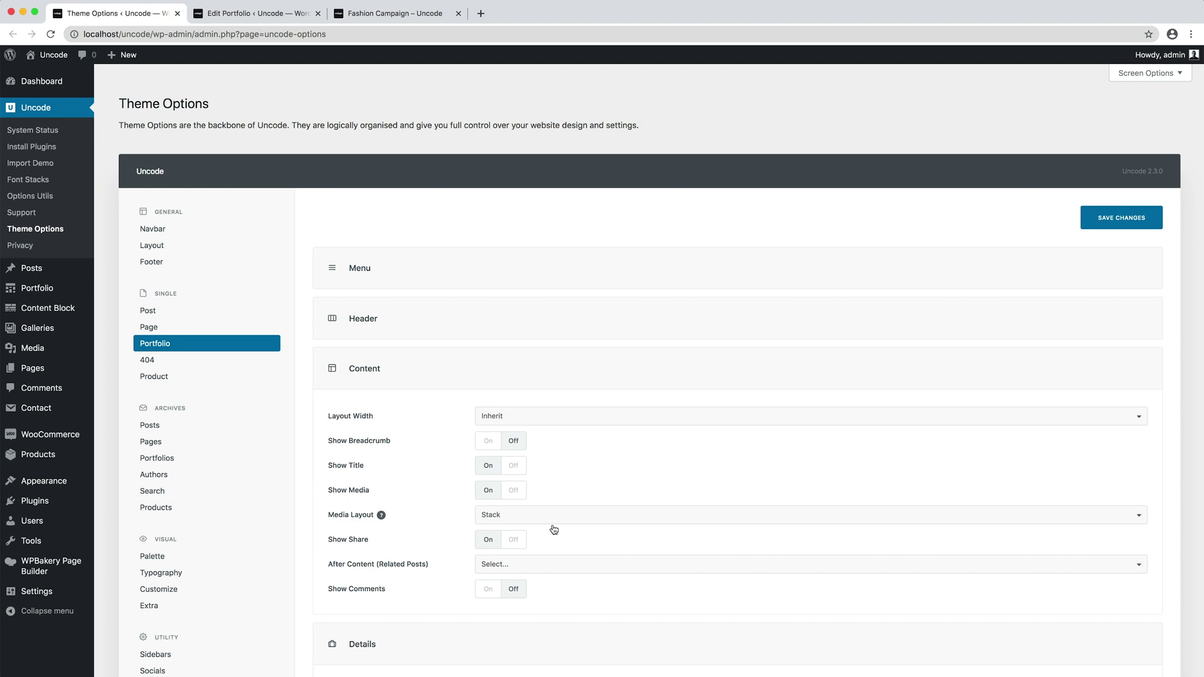
click(639, 368)
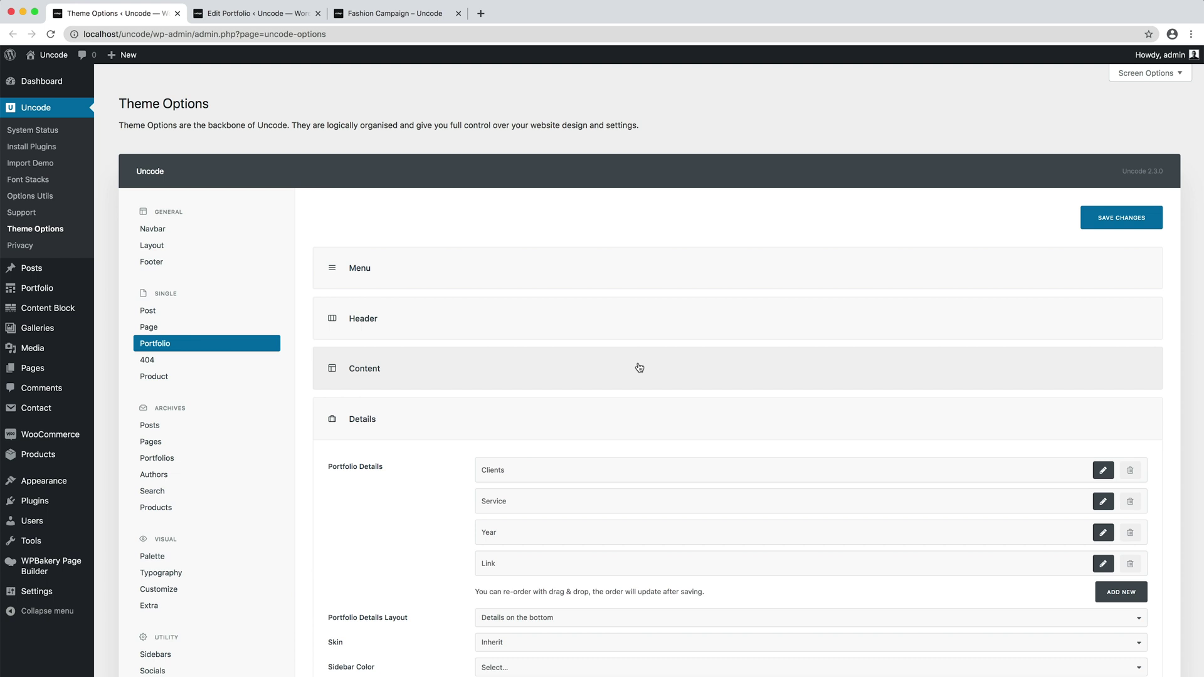
Set the portfolio Details Layout to Details on the right and save the theme options.
scroll(638, 369, down, 4)
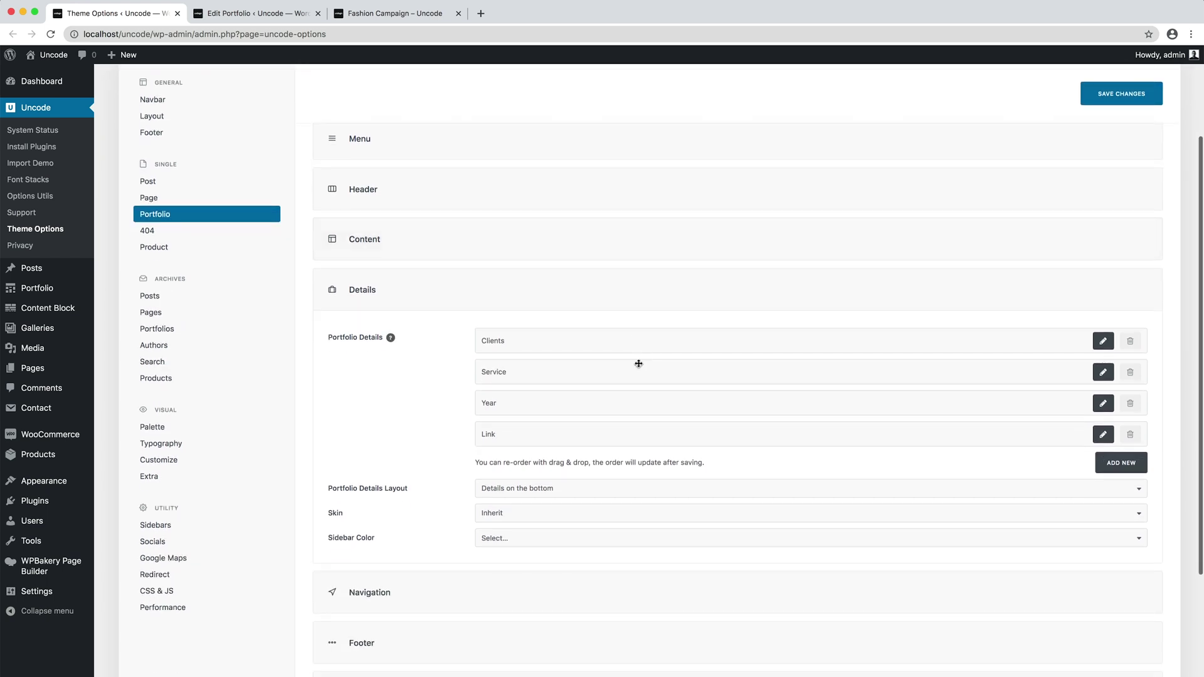
click(623, 489)
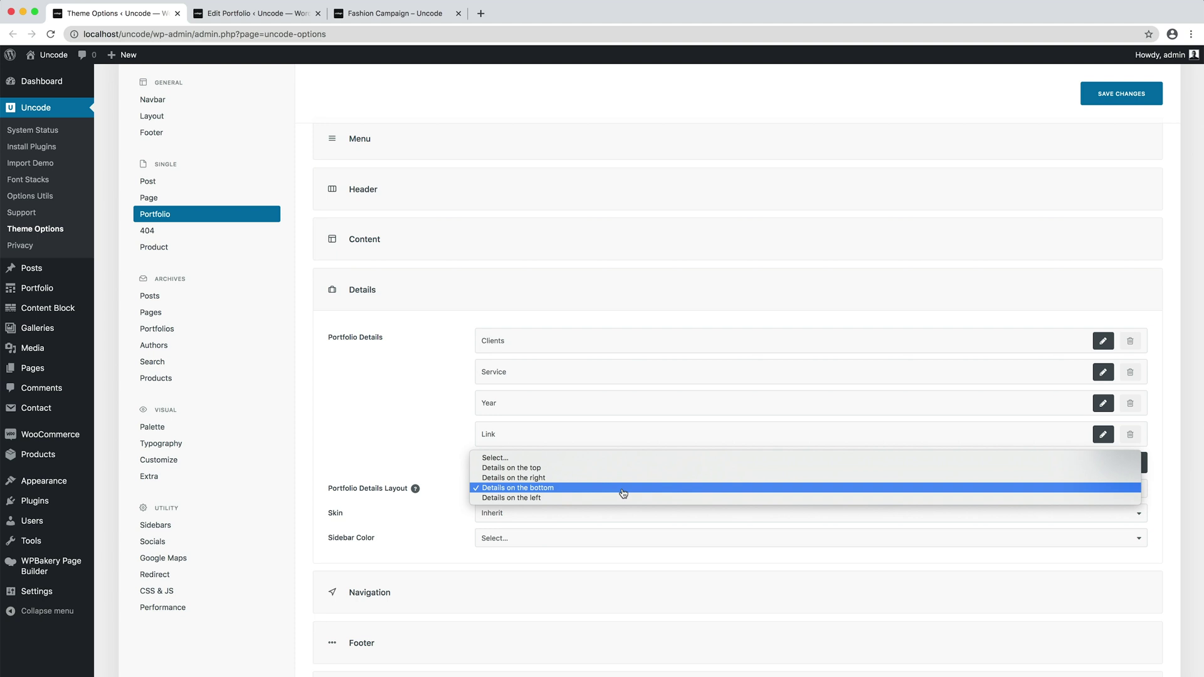
click(623, 479)
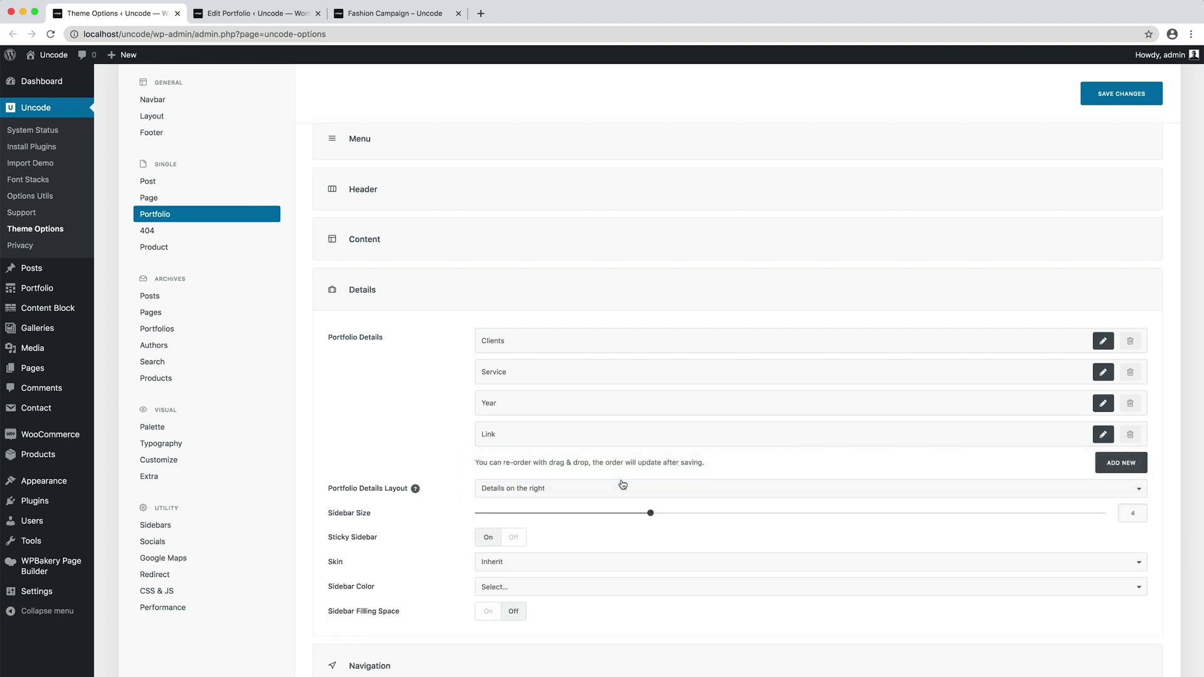
click(1086, 97)
Reload the live Fashion Campaign page and scroll through the stacked images and right-hand details column.
click(422, 18)
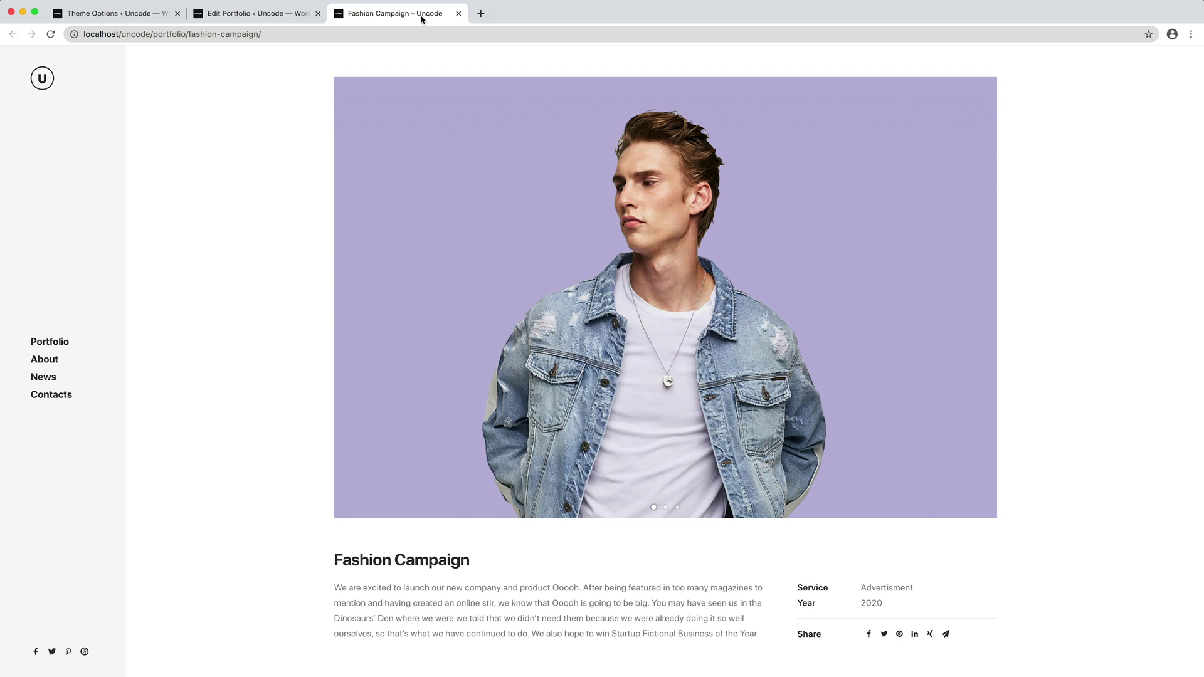
key(super+r)
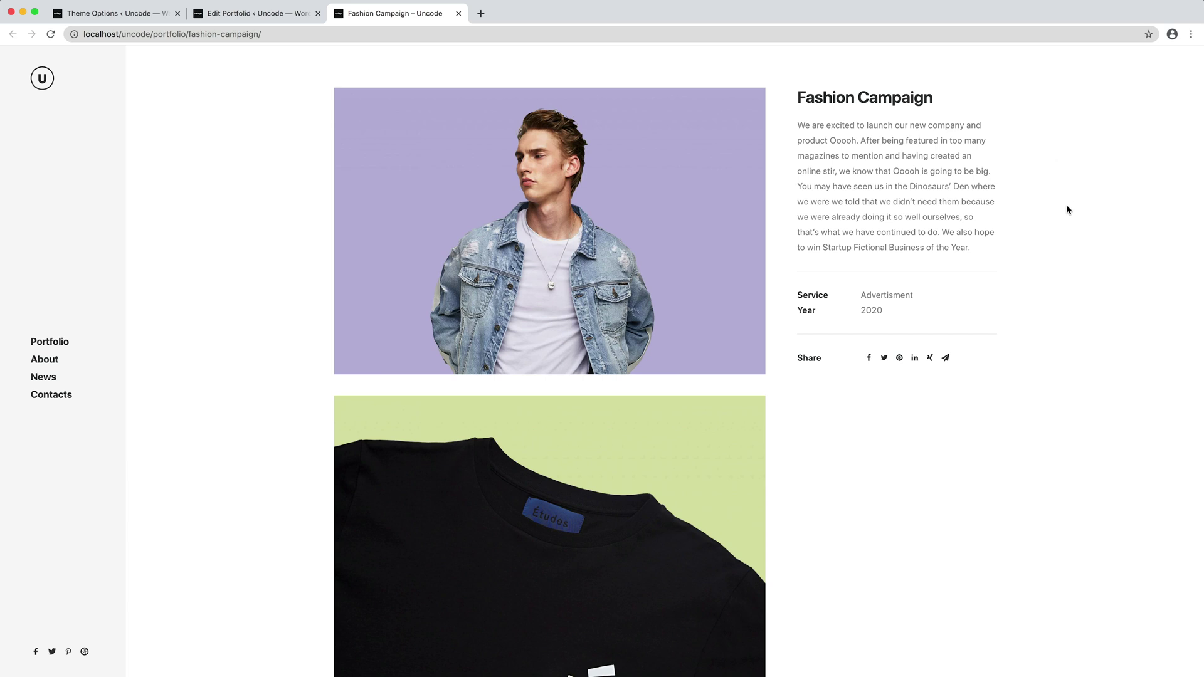
scroll(1068, 210, down, 6)
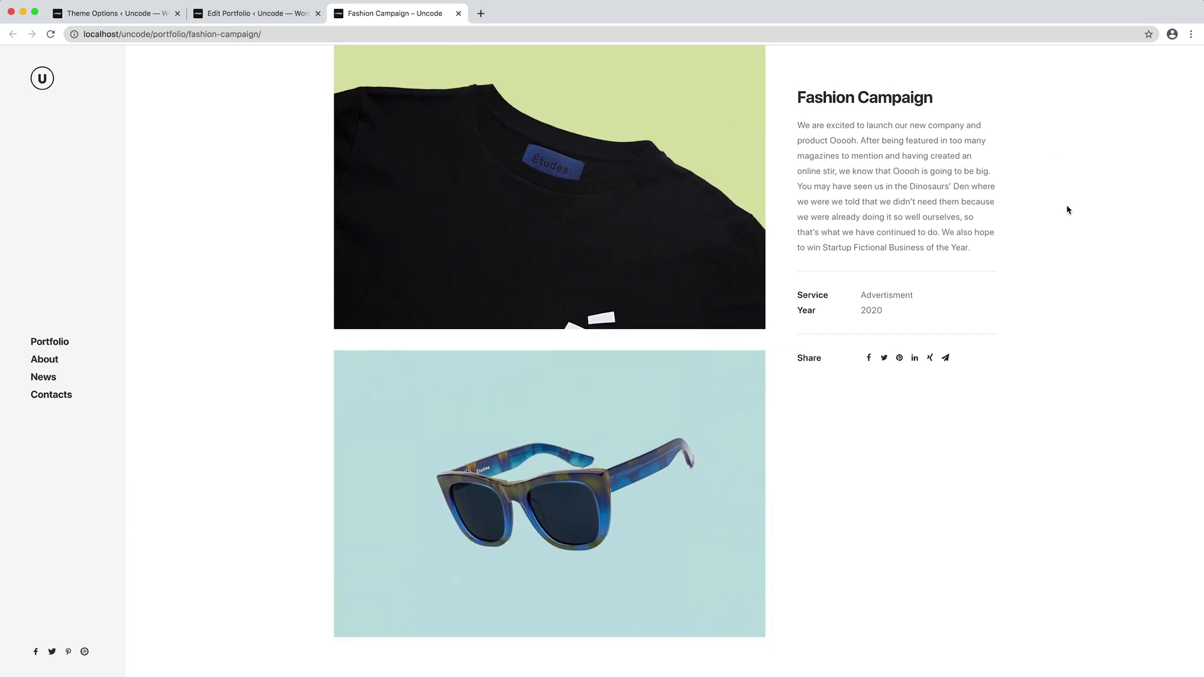
scroll(1069, 210, up, 6)
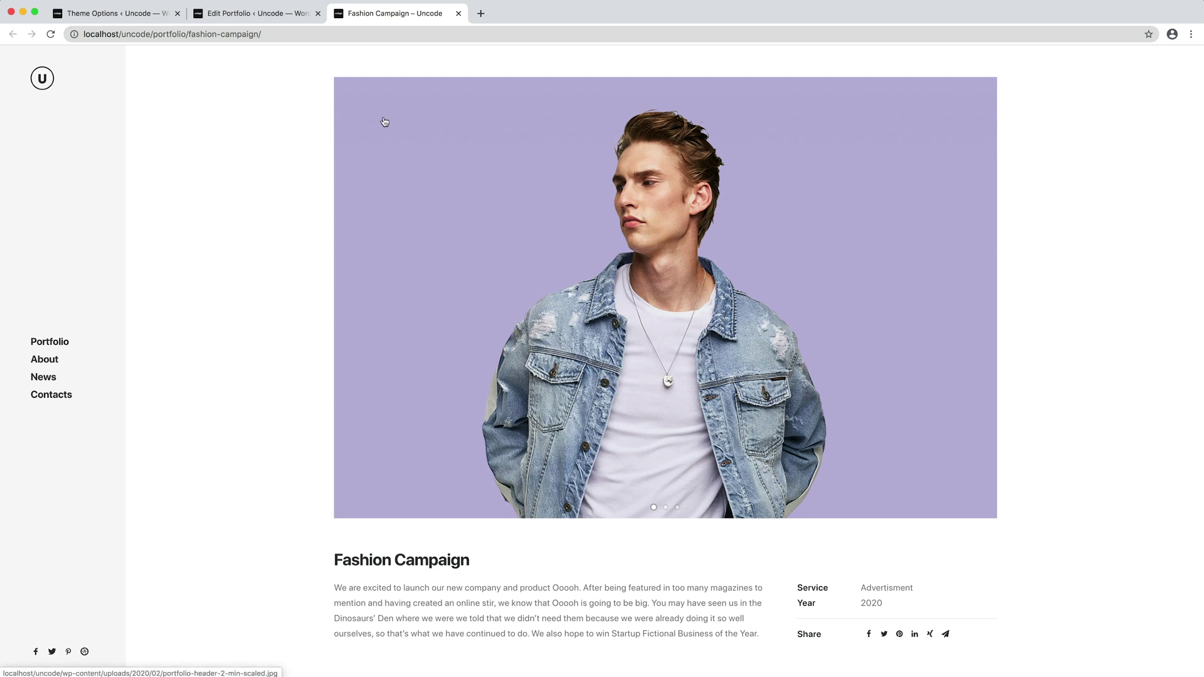
Add a Media Gallery element in the page builder with Dynamic Media set to Yes.
click(279, 13)
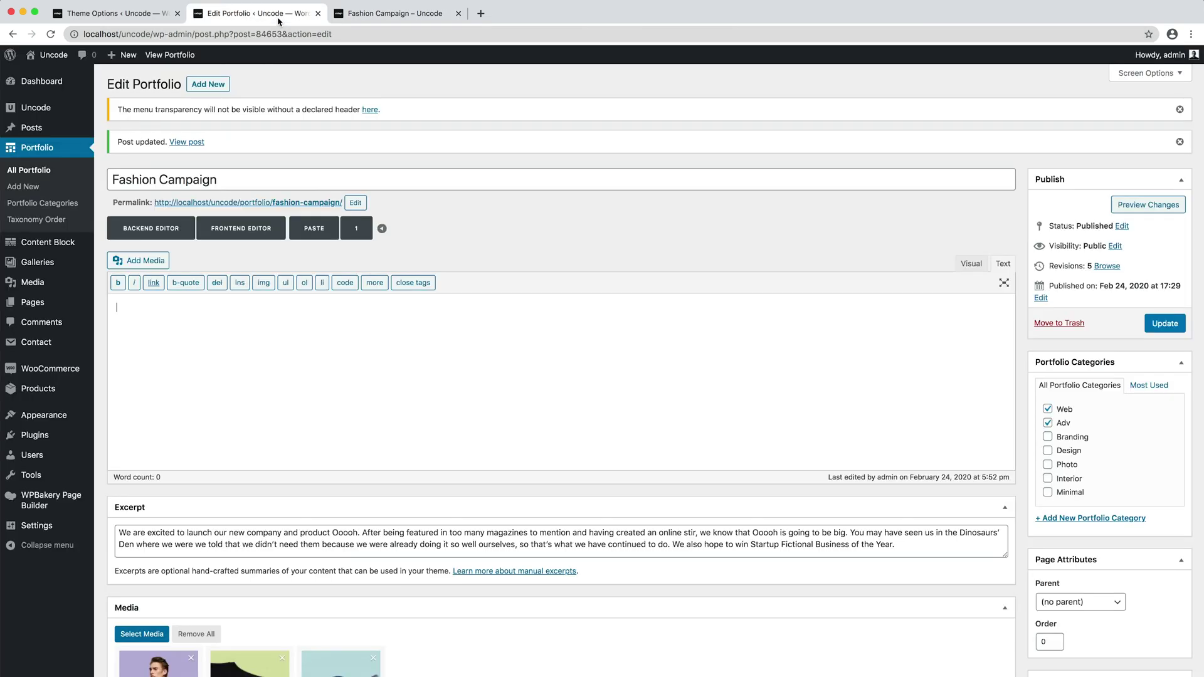
click(173, 229)
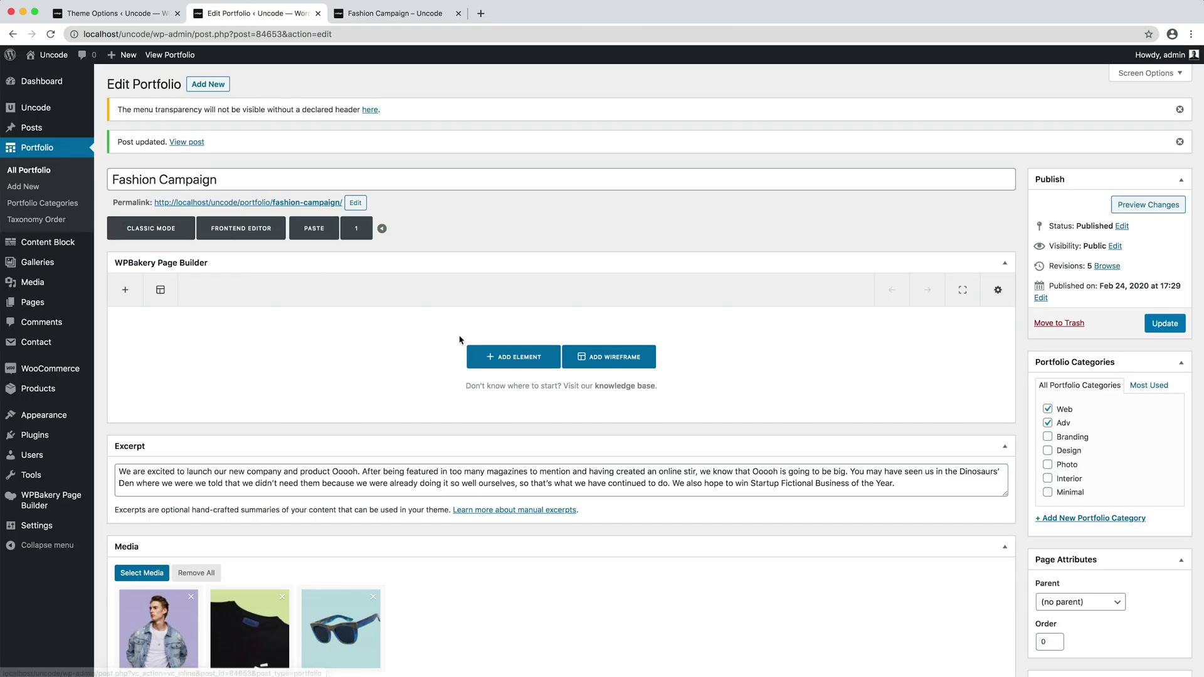
click(480, 355)
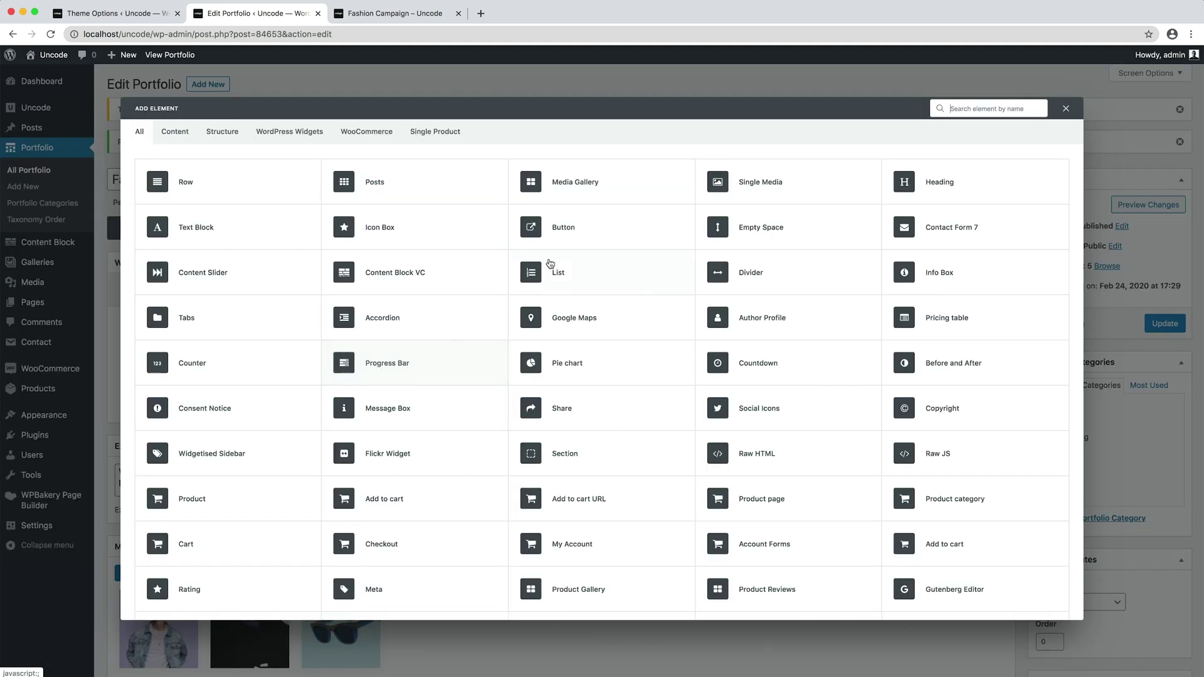
click(594, 202)
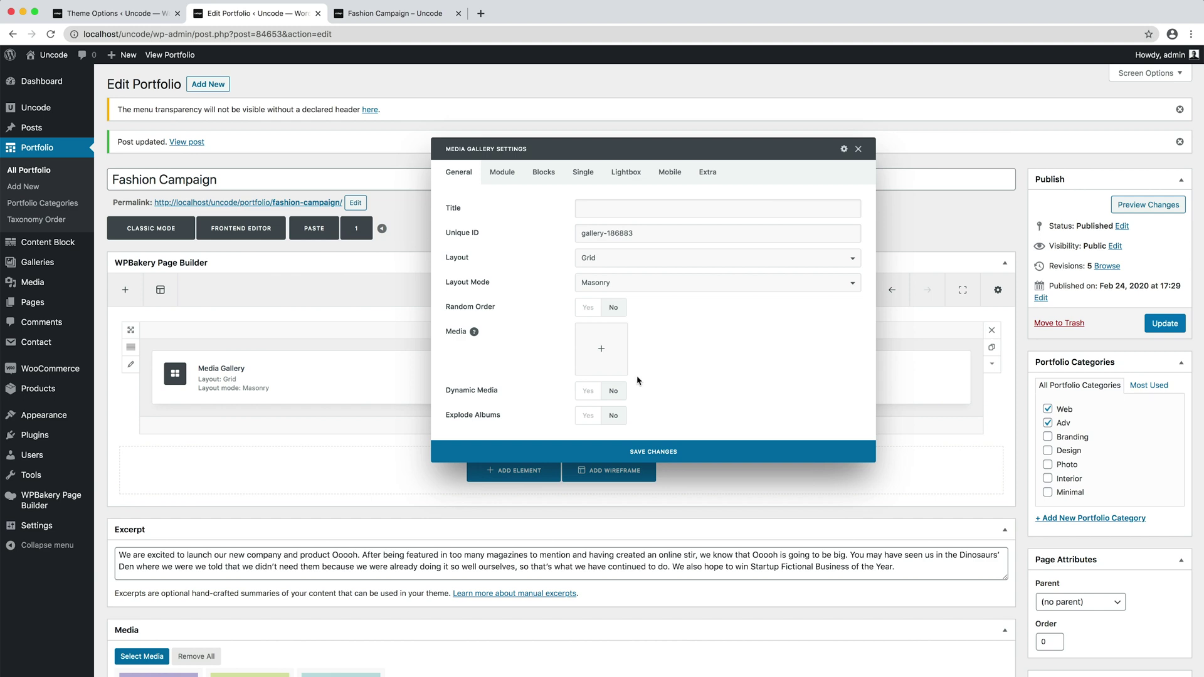
click(587, 392)
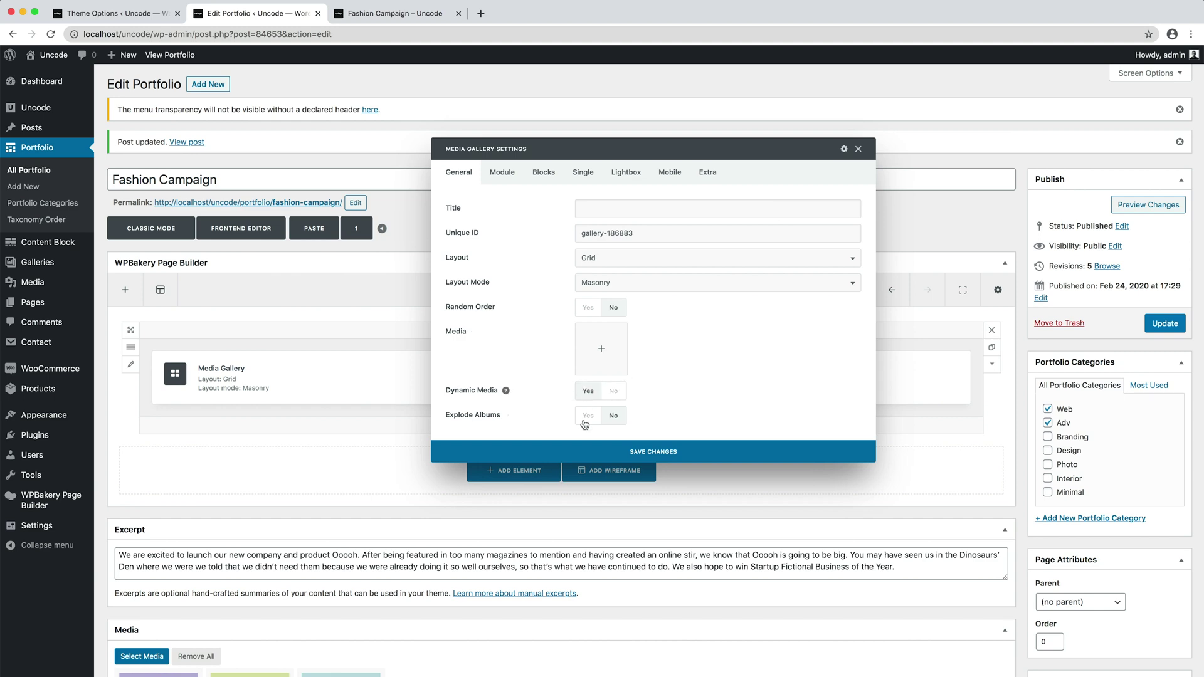
click(584, 454)
Update the Fashion Campaign portfolio.
scroll(584, 456, down, 3)
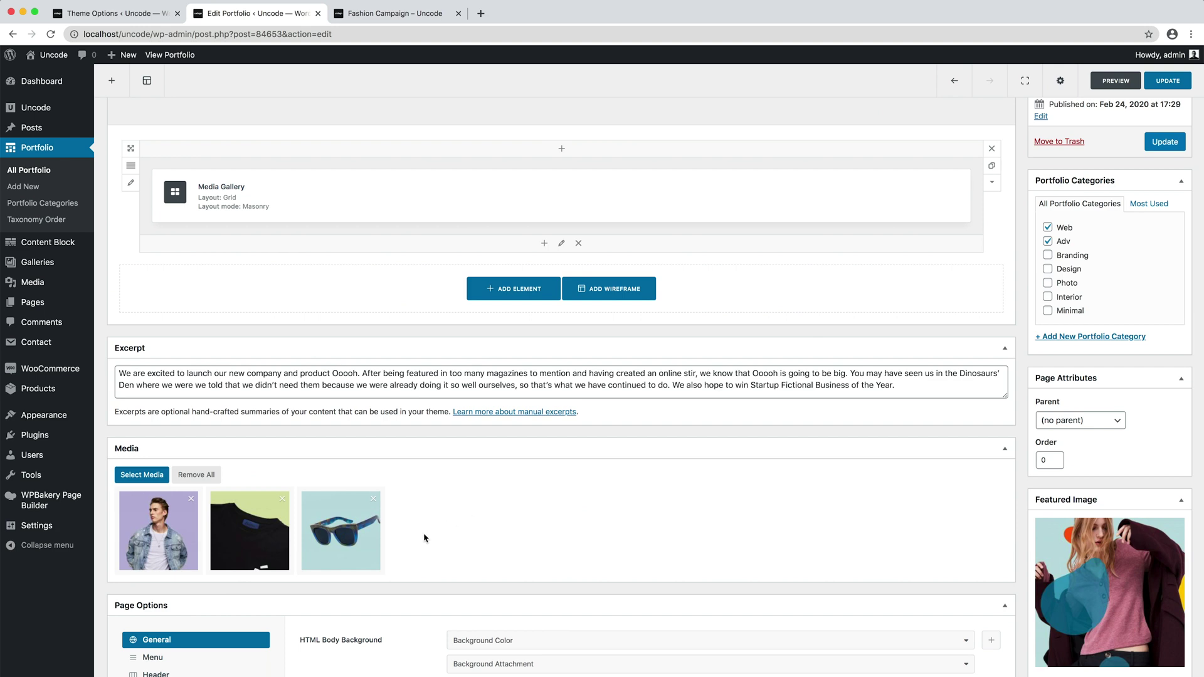
scroll(425, 538, up, 3)
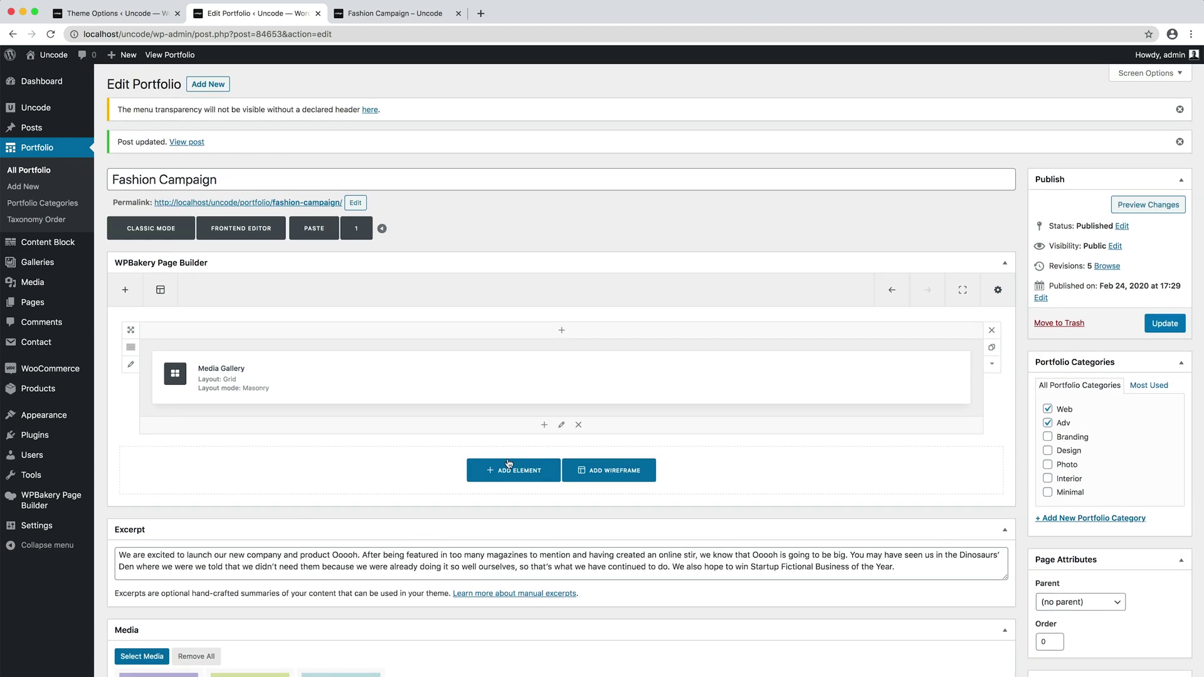
click(1147, 326)
In the front-end editor, change the Media Gallery layout to Carousel.
click(281, 234)
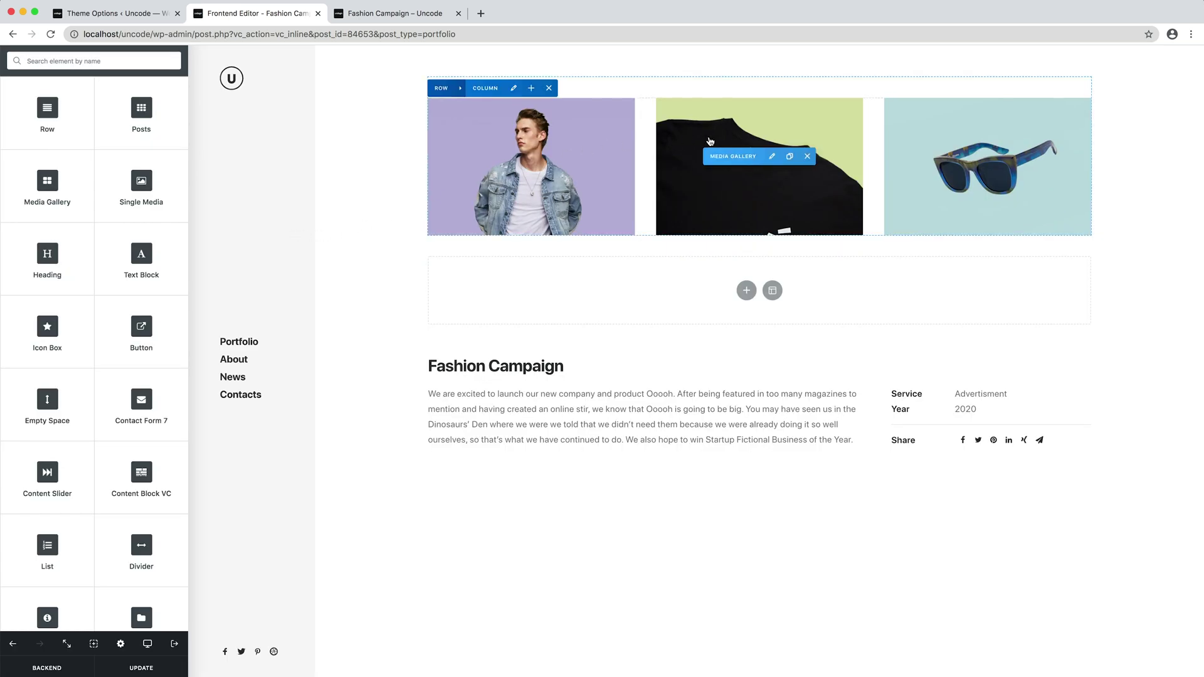
click(772, 157)
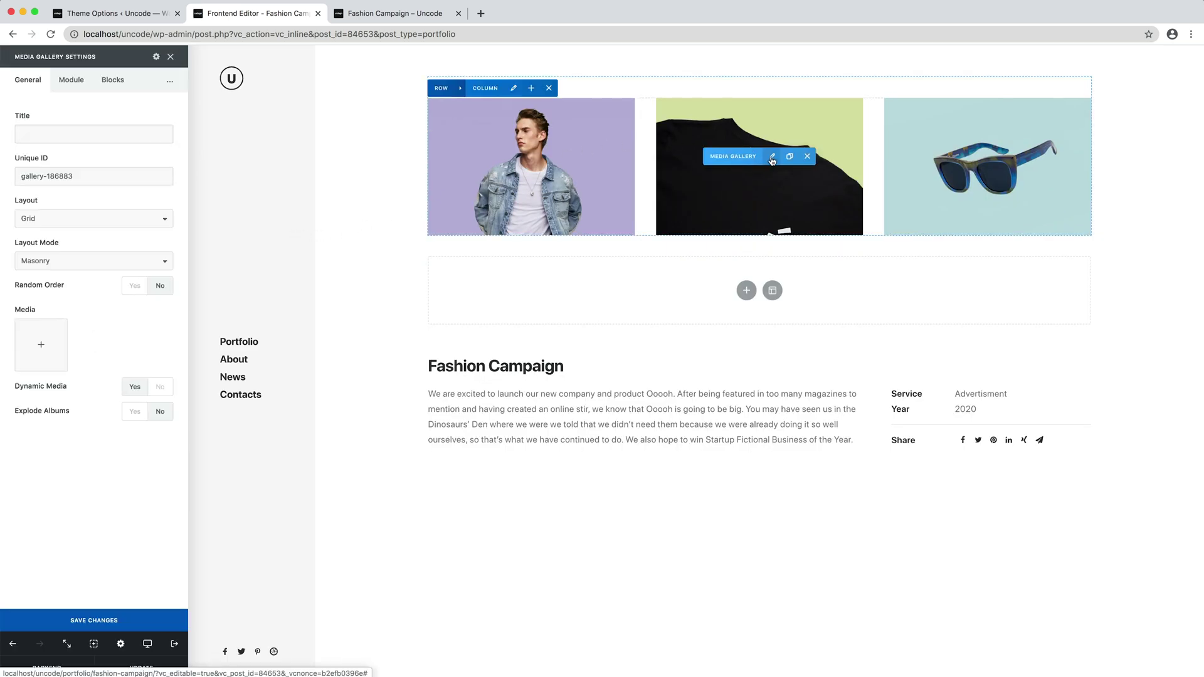
click(123, 219)
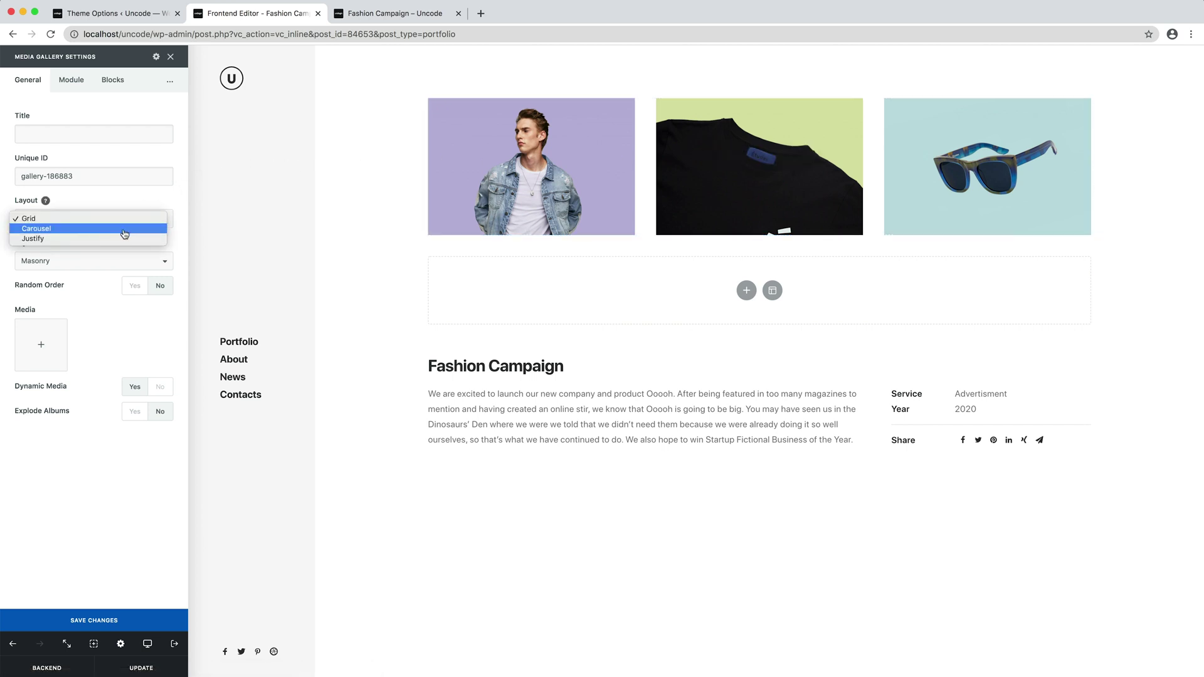
click(125, 229)
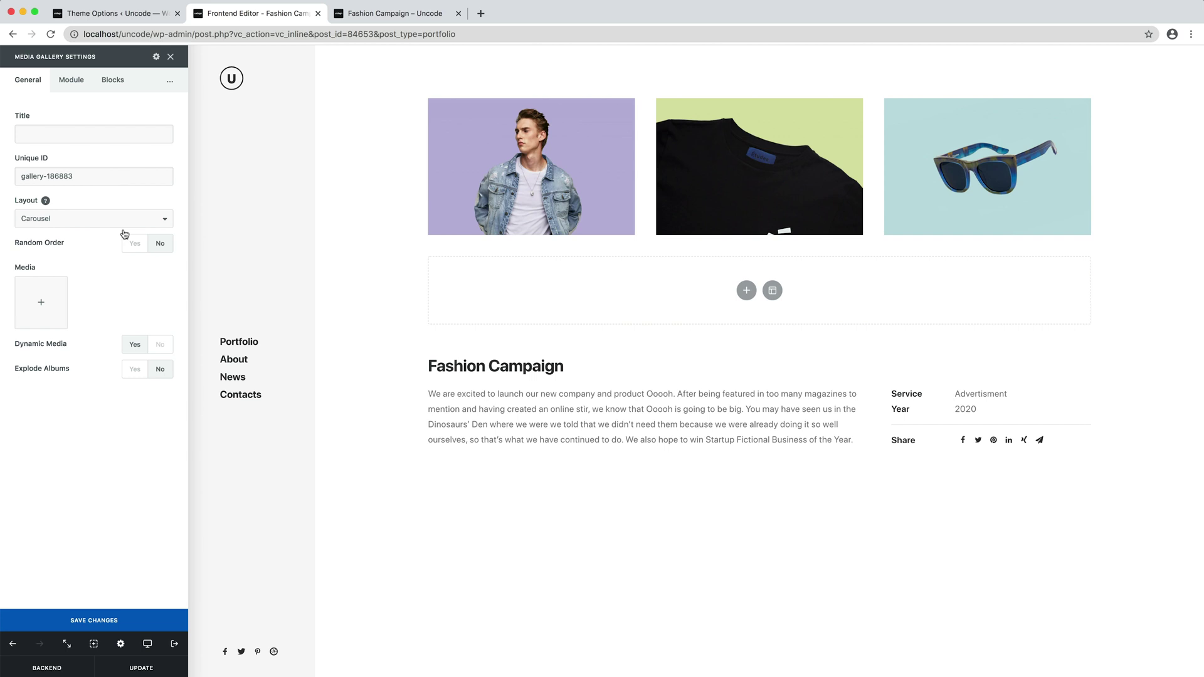
Show 1 item on desktop and tablet with a 2x gap between carousel items.
click(84, 91)
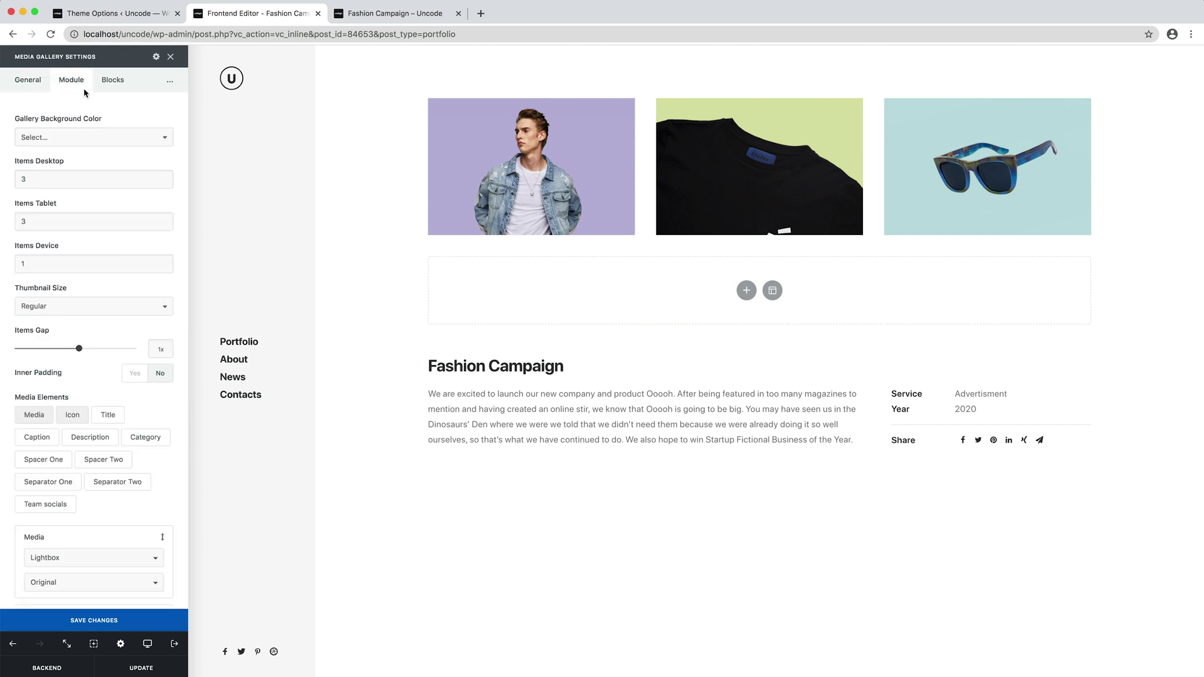
double_click(25, 180)
text(1)
double_click(25, 222)
text(1)
drag(79, 348, 100, 349)
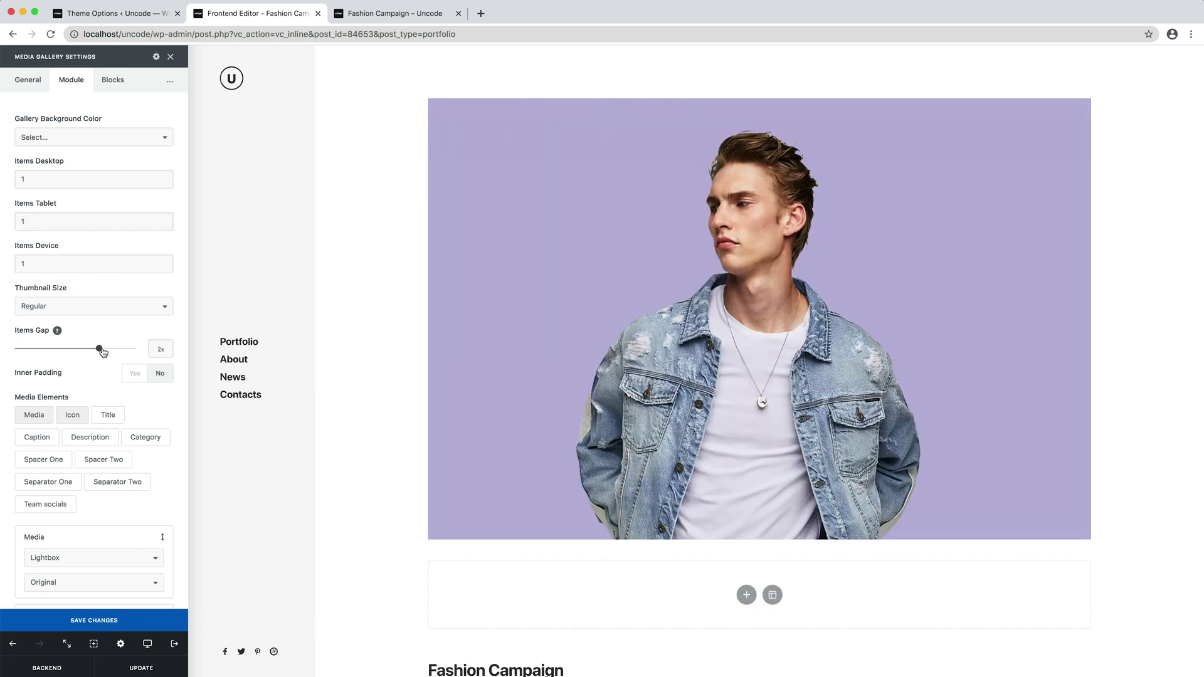
Turn on Loop, Overflow Visible and Dots, set stage padding to 20, then return to backend.
scroll(102, 352, down, 15)
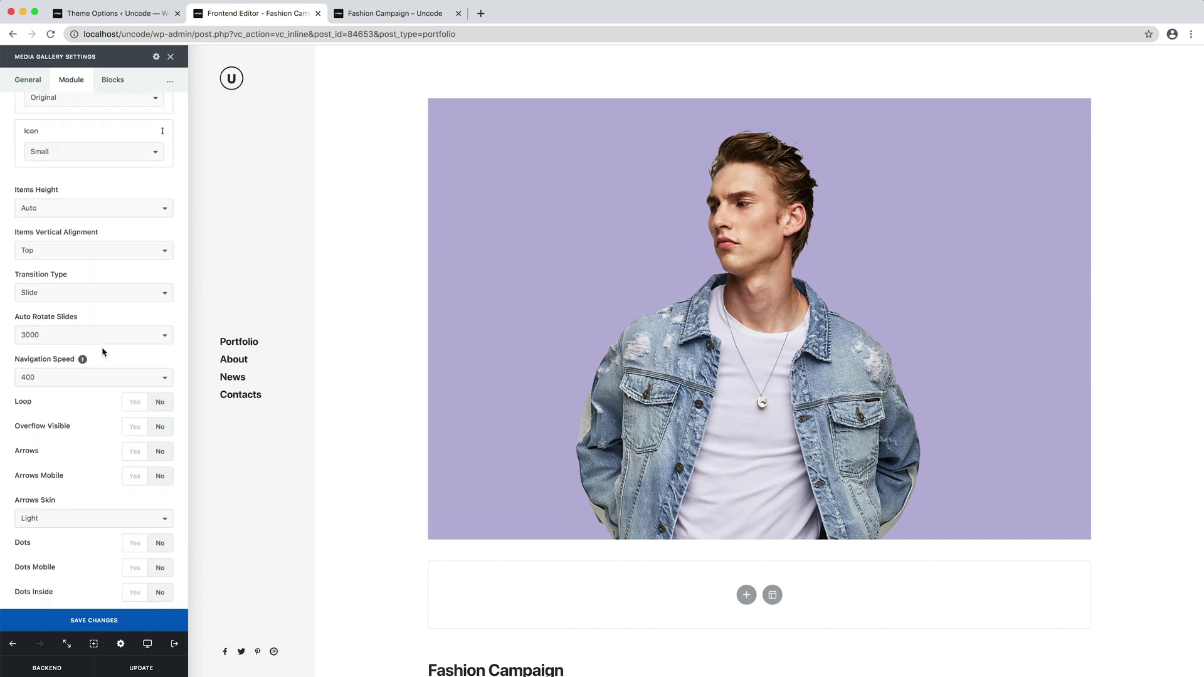
click(131, 402)
click(133, 426)
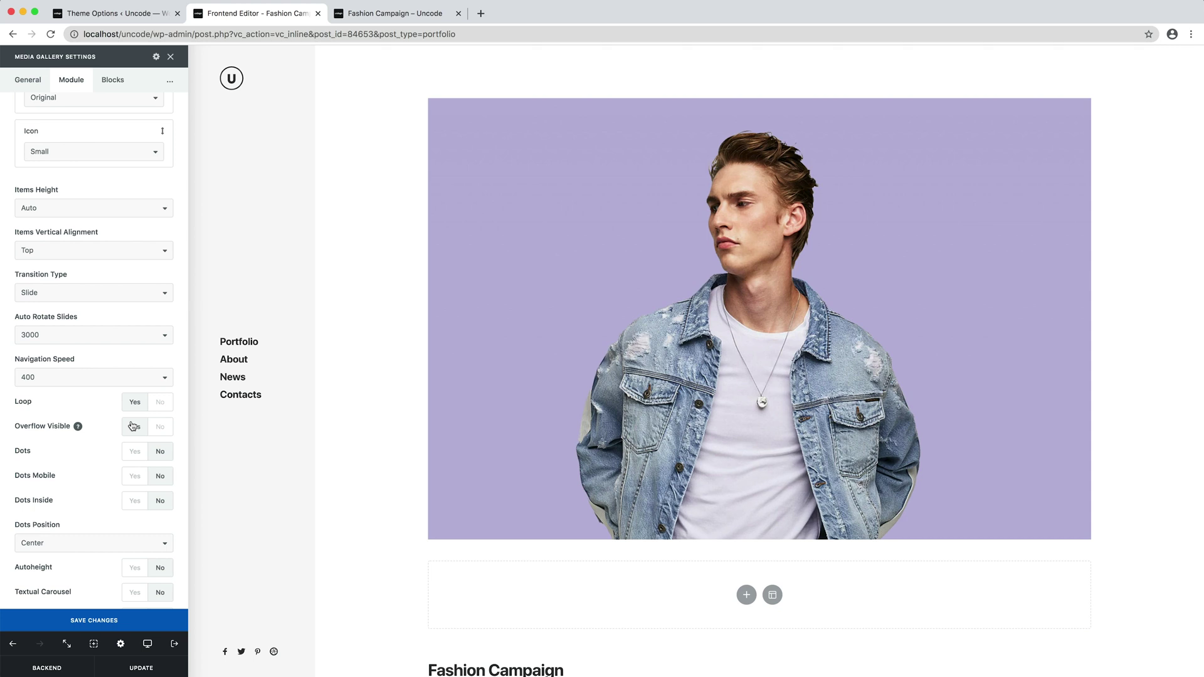
click(132, 452)
scroll(132, 451, down, 3)
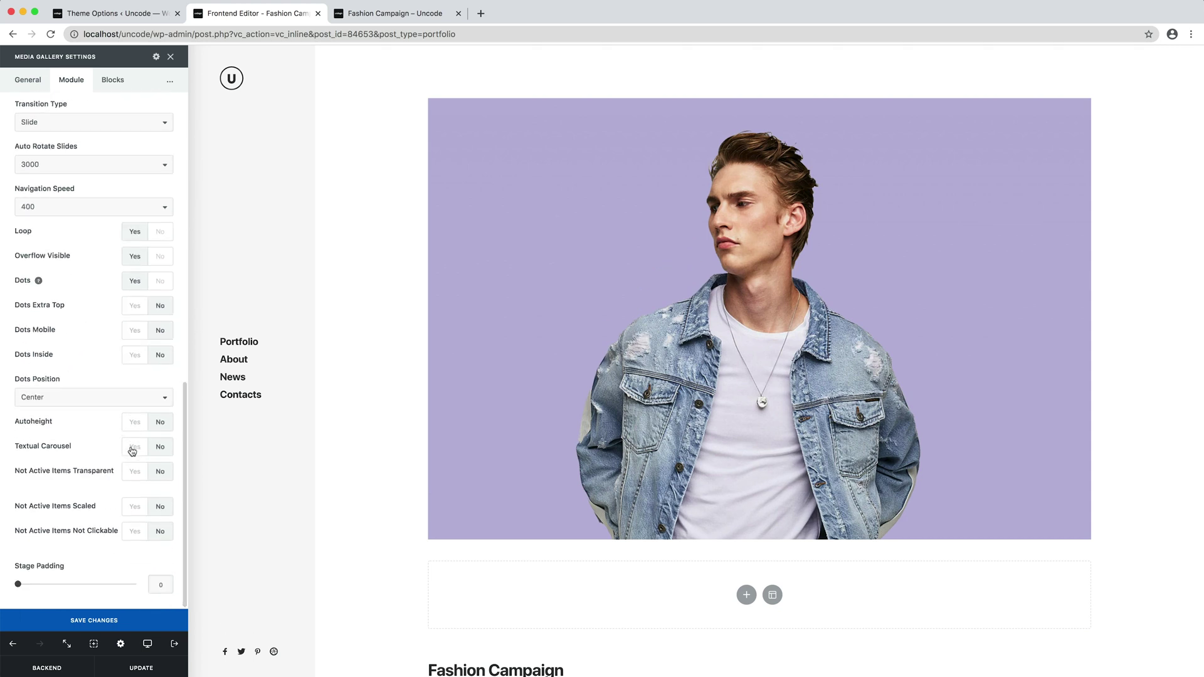
drag(69, 585, 50, 586)
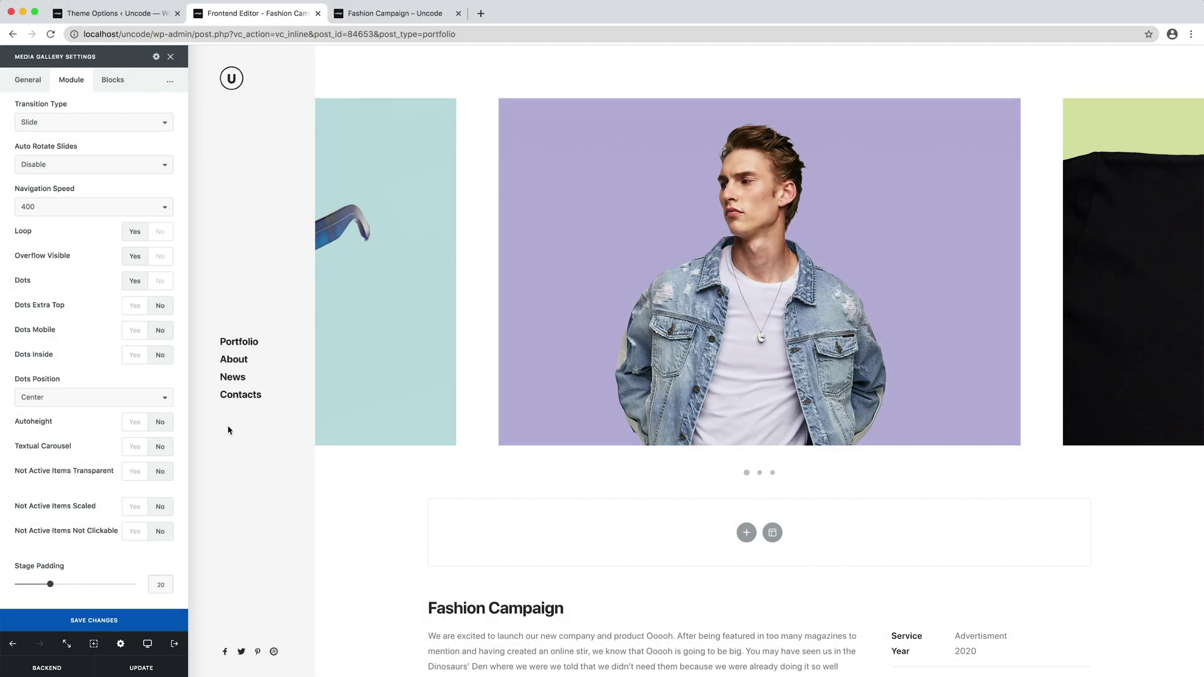
click(74, 666)
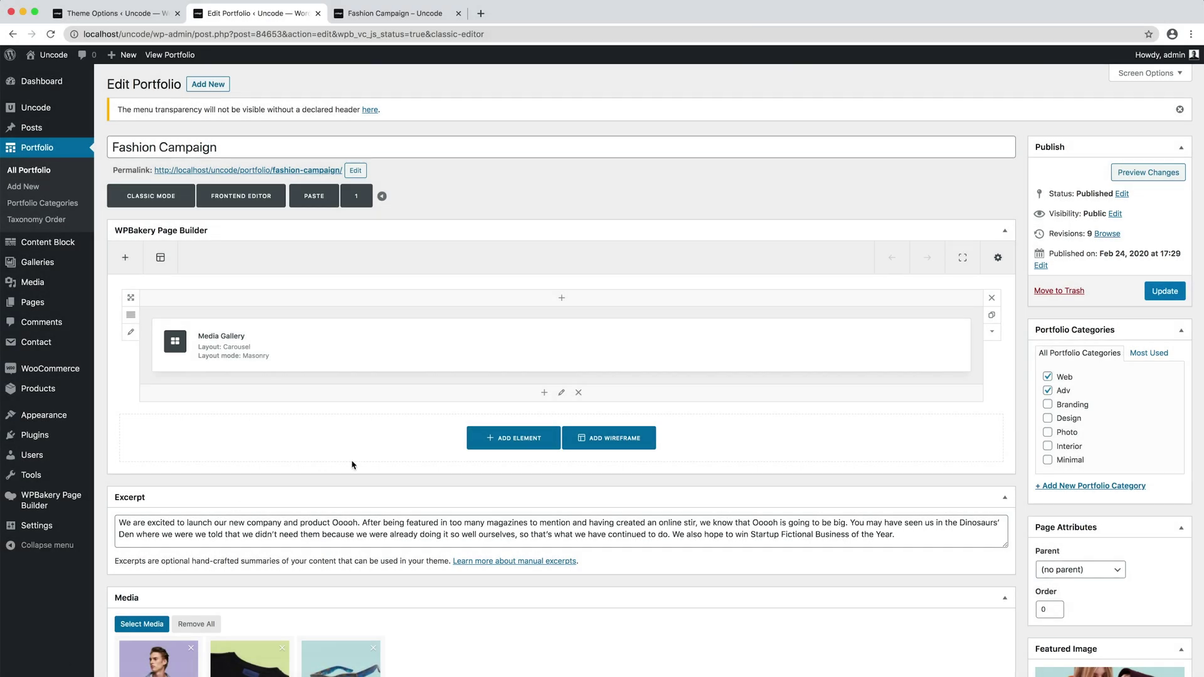
In the page options' Details tab, set Portfolio Details to No.
scroll(352, 465, down, 5)
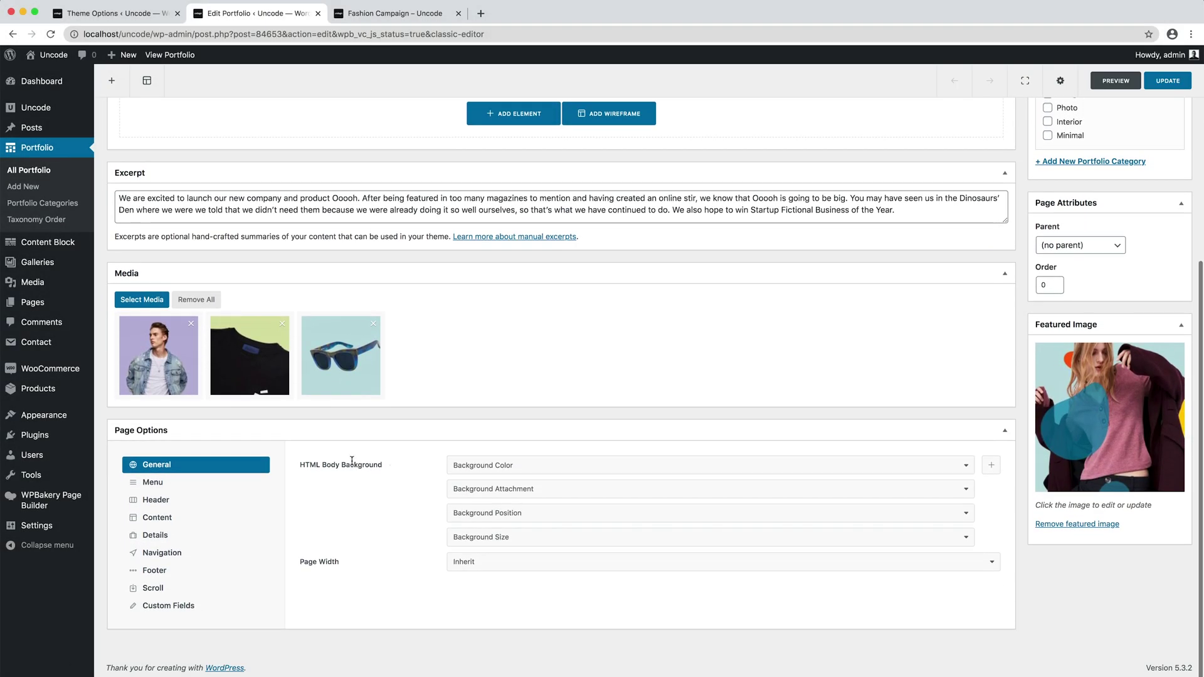
click(209, 537)
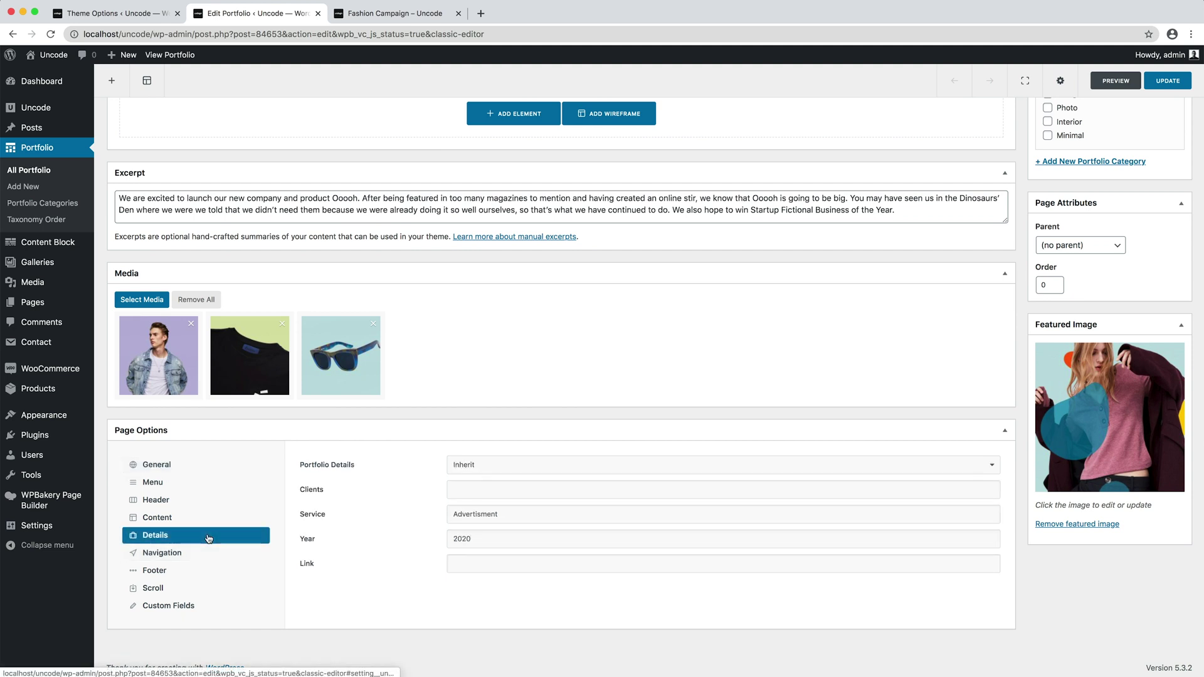
click(526, 467)
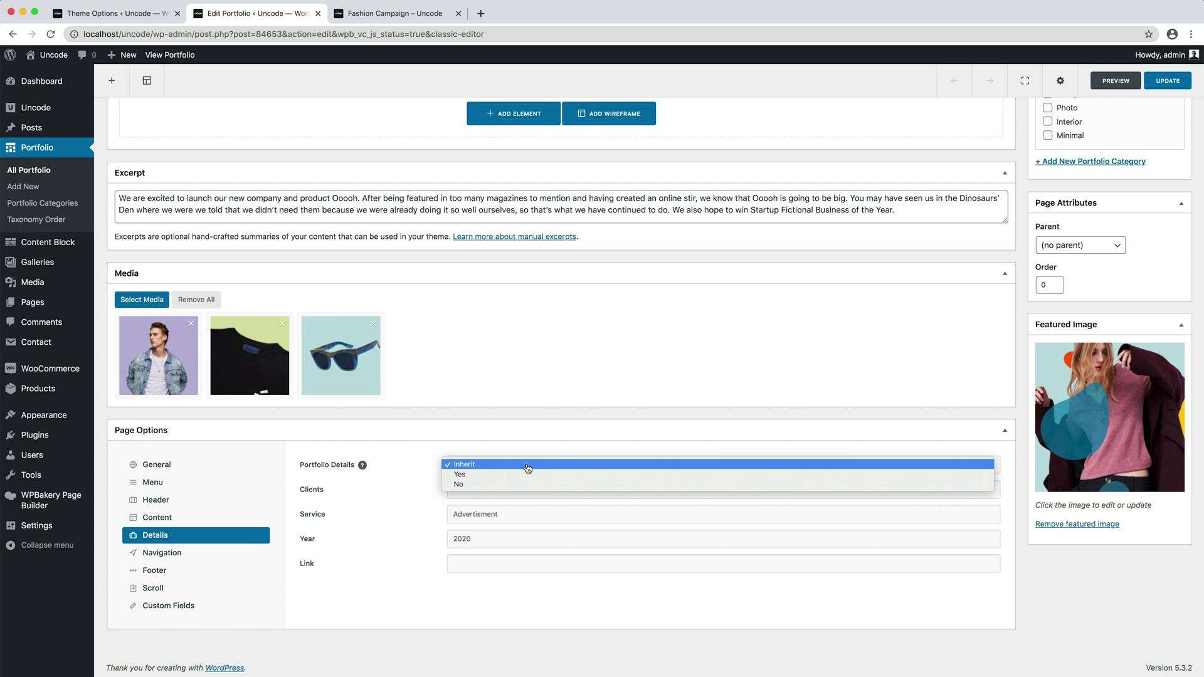
click(525, 485)
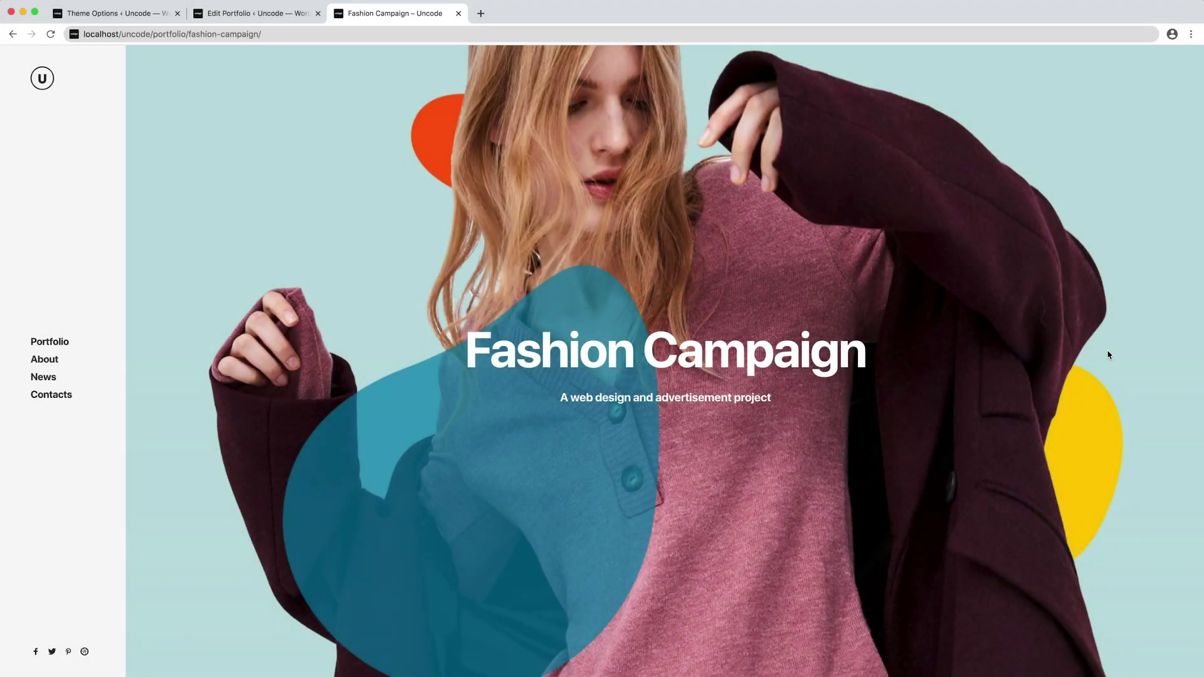
scroll(1108, 355, down, 8)
scroll(1107, 355, down, 6)
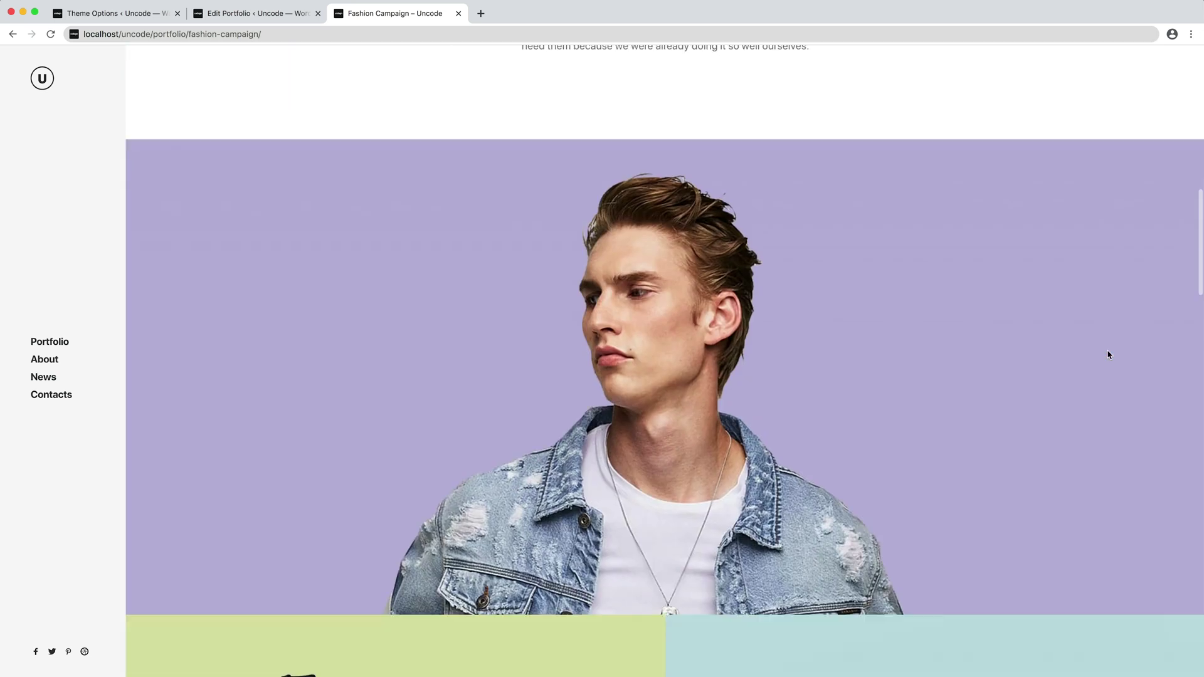
scroll(1108, 355, down, 4)
scroll(1107, 355, down, 3)
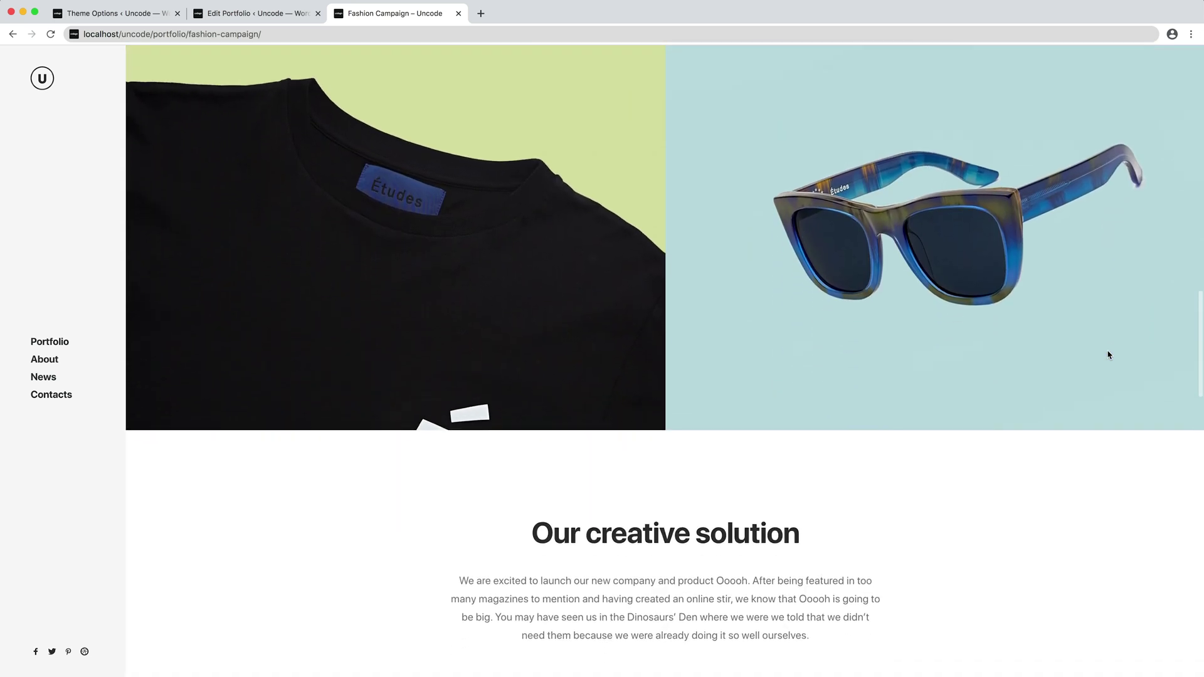
scroll(1108, 355, down, 6)
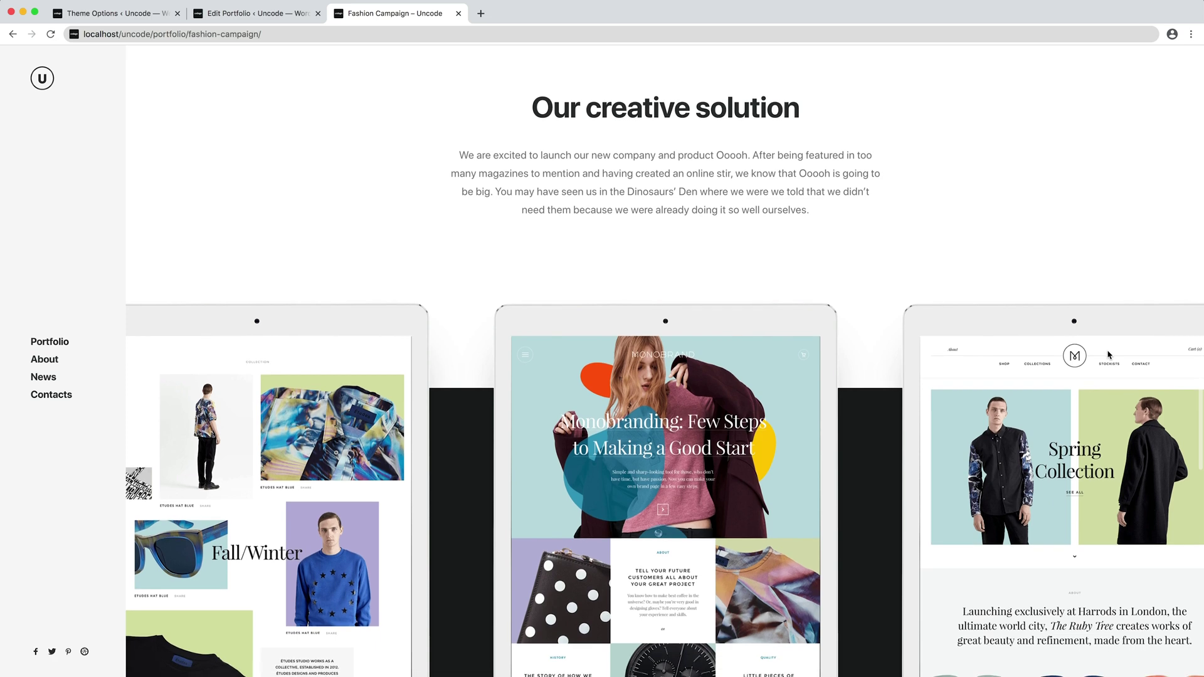
scroll(1107, 355, down, 7)
scroll(1108, 355, down, 10)
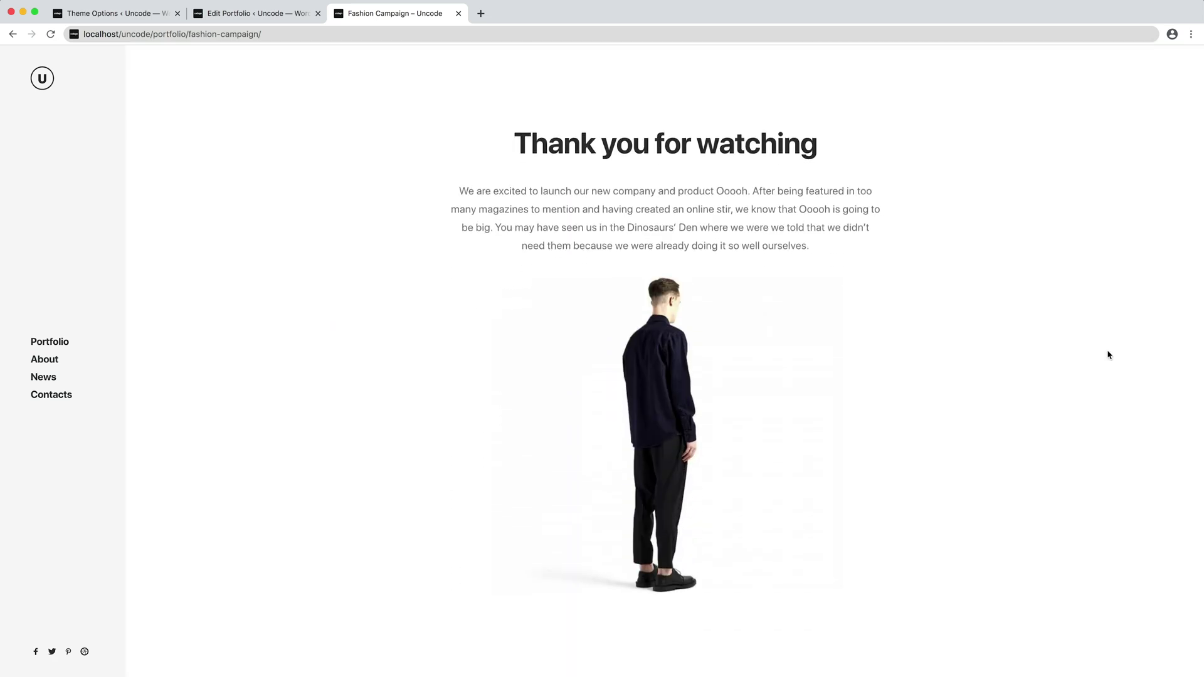
scroll(1107, 355, up, 8)
scroll(1108, 355, up, 8)
scroll(1108, 355, up, 10)
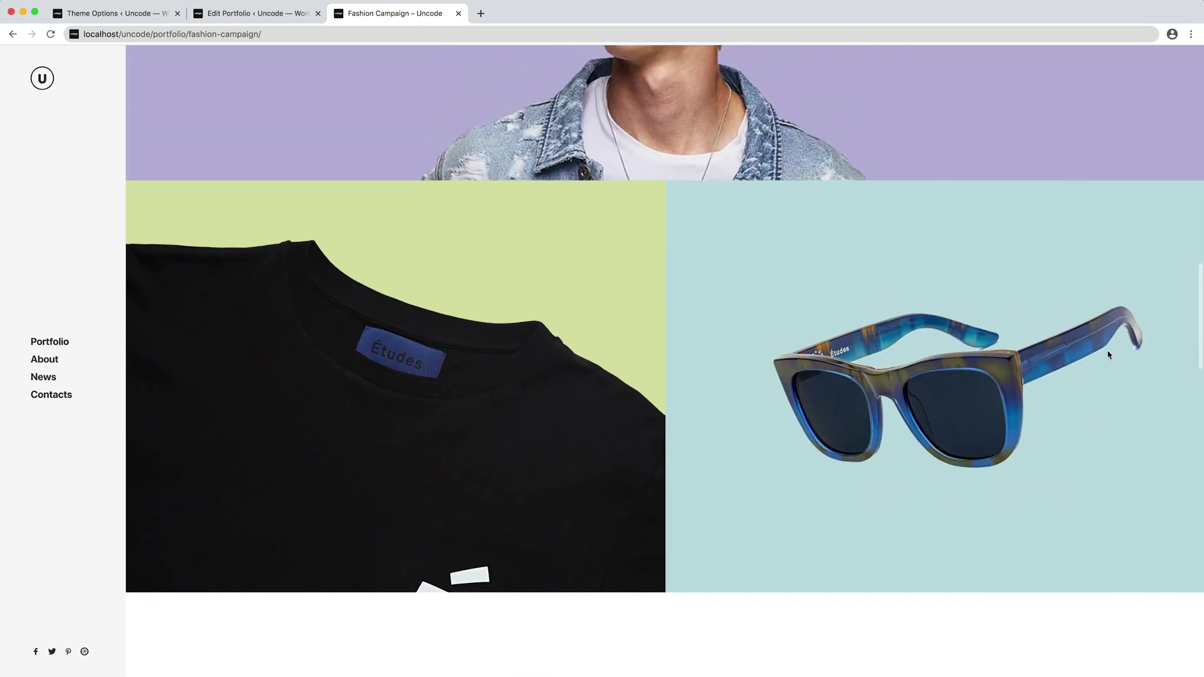
scroll(1107, 355, up, 6)
scroll(1108, 355, up, 6)
scroll(1107, 355, up, 6)
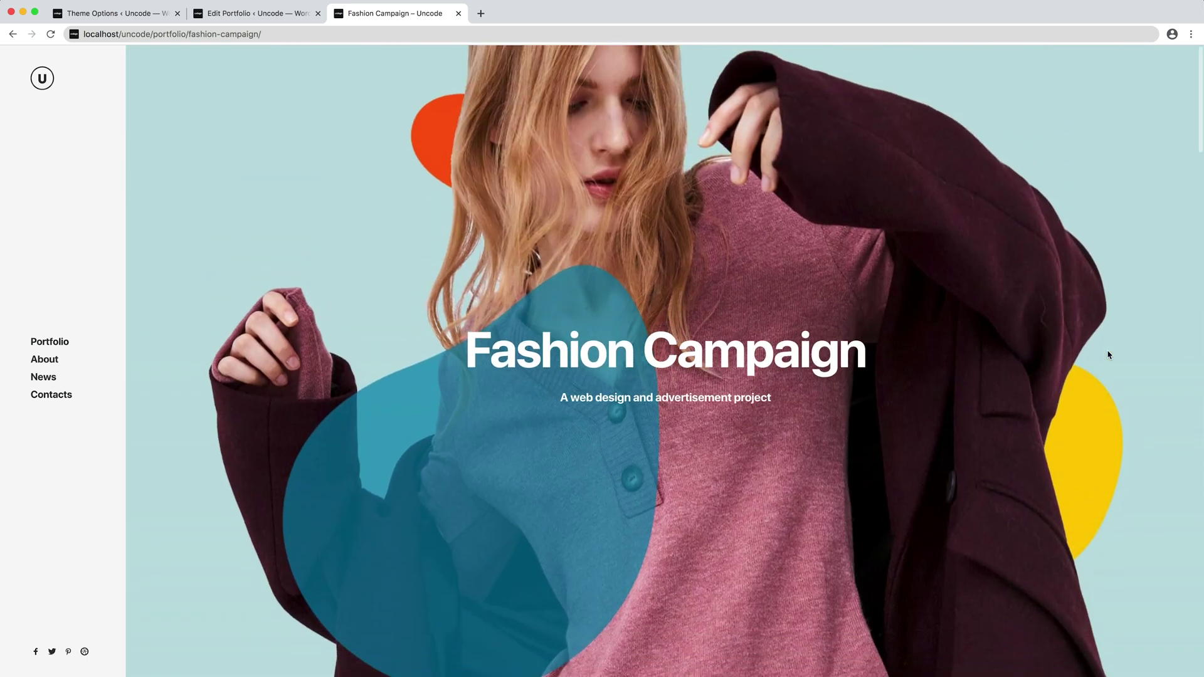